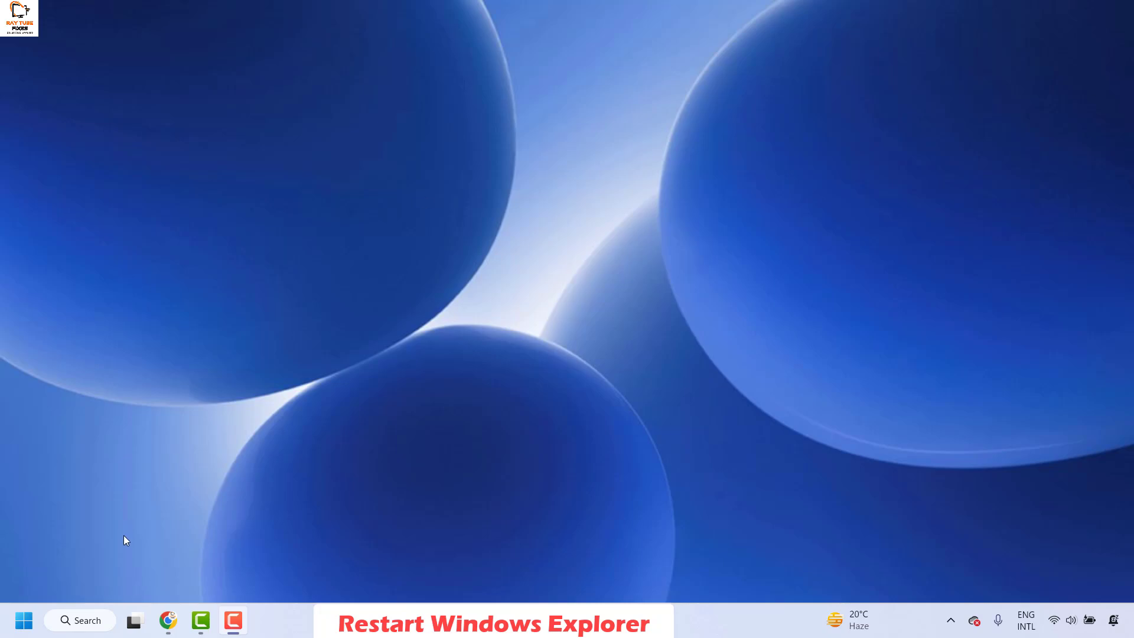
Launch Task Manager from the Start button's Win+X menu.
right_click(23, 620)
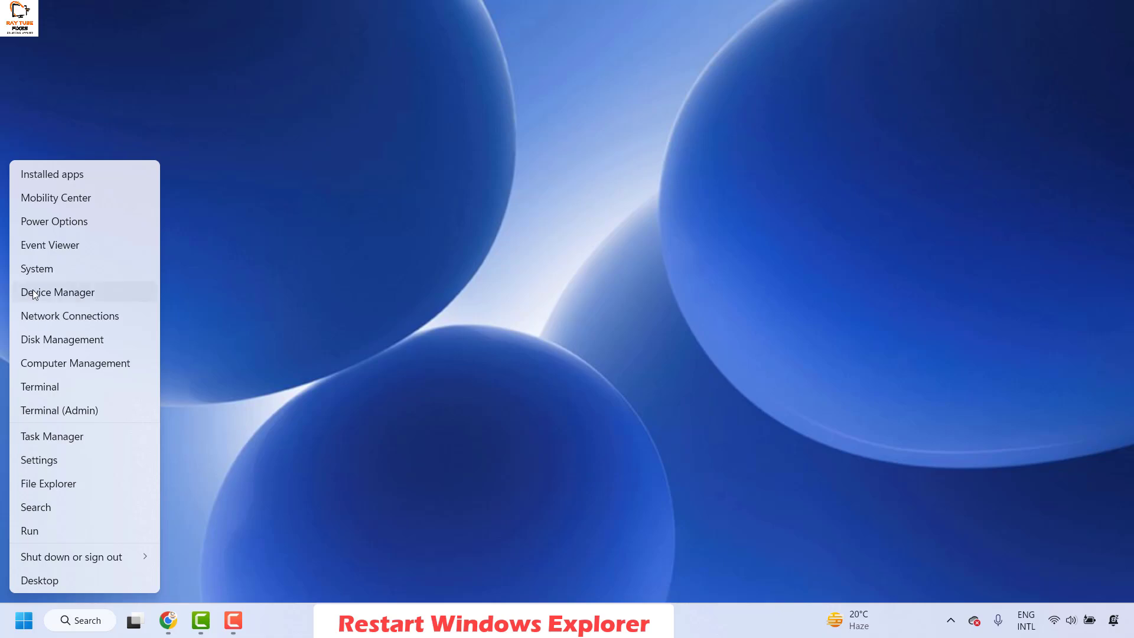
left_click(58, 431)
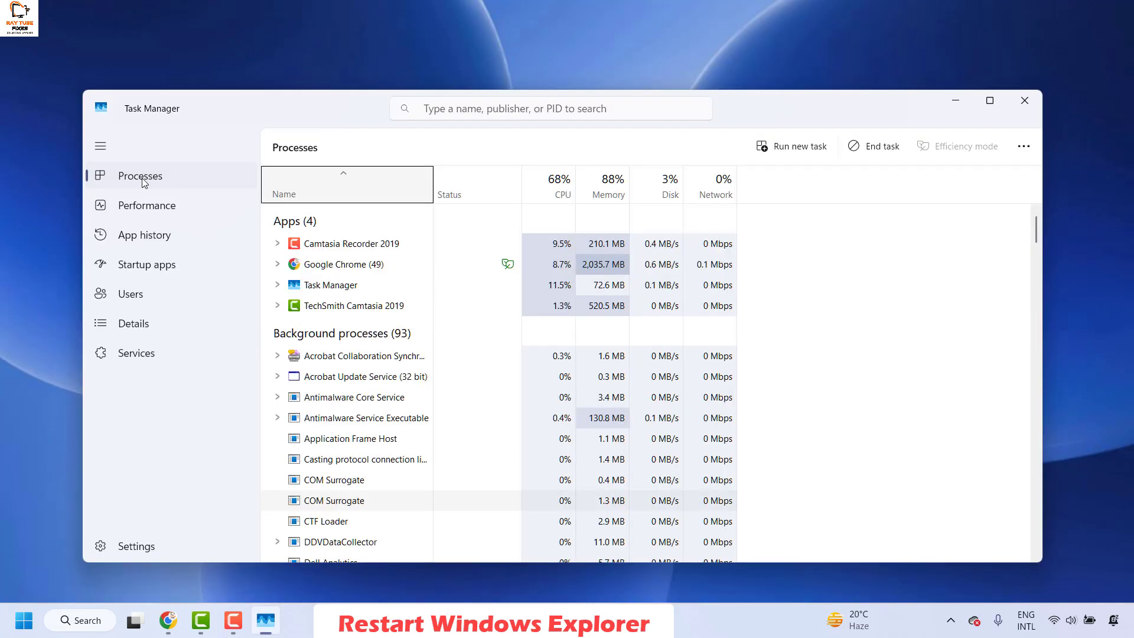
Restart the explorer.exe process from Task Manager's Details page.
left_click(150, 322)
left_click(302, 192)
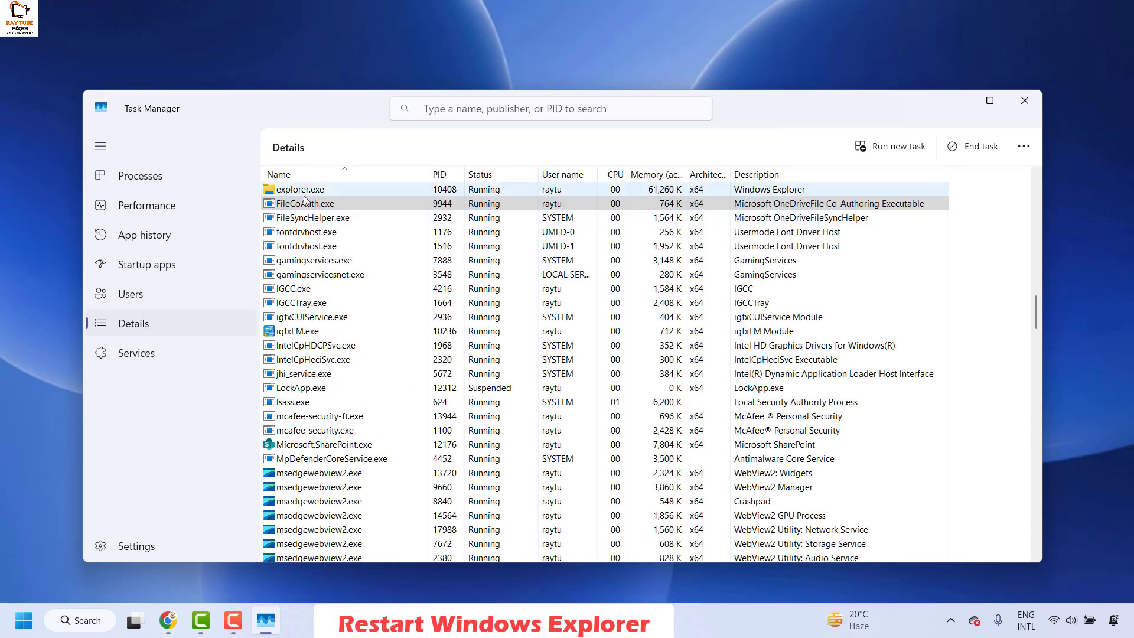
left_click(308, 193)
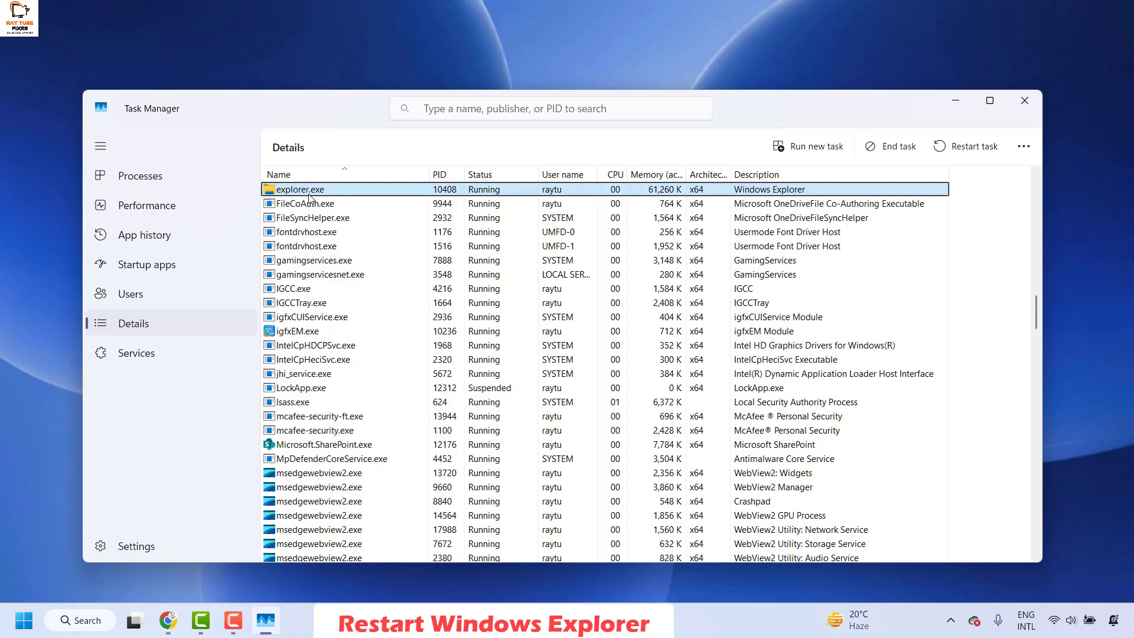
scroll(304, 201, "up", 1)
right_click(296, 206)
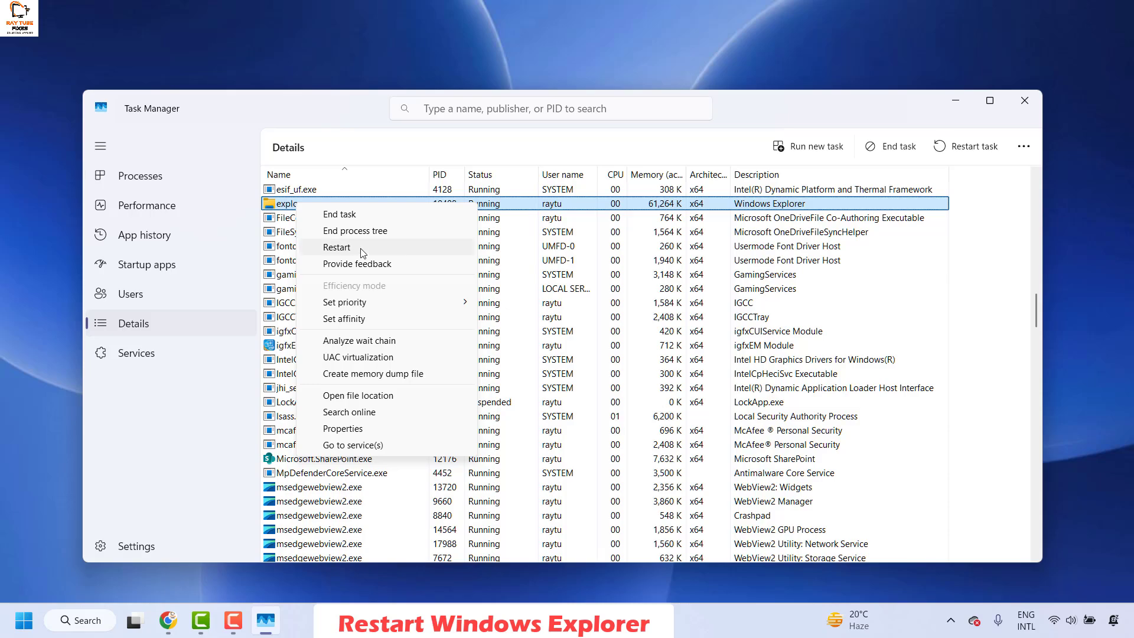
left_click(337, 247)
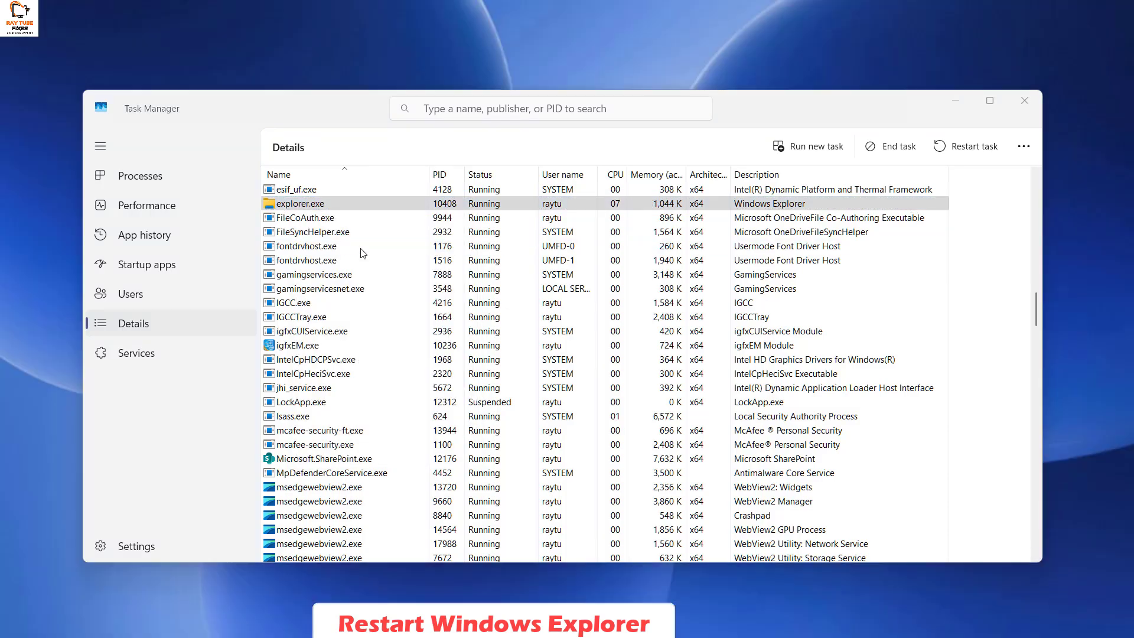
scroll(362, 253, "down", 20)
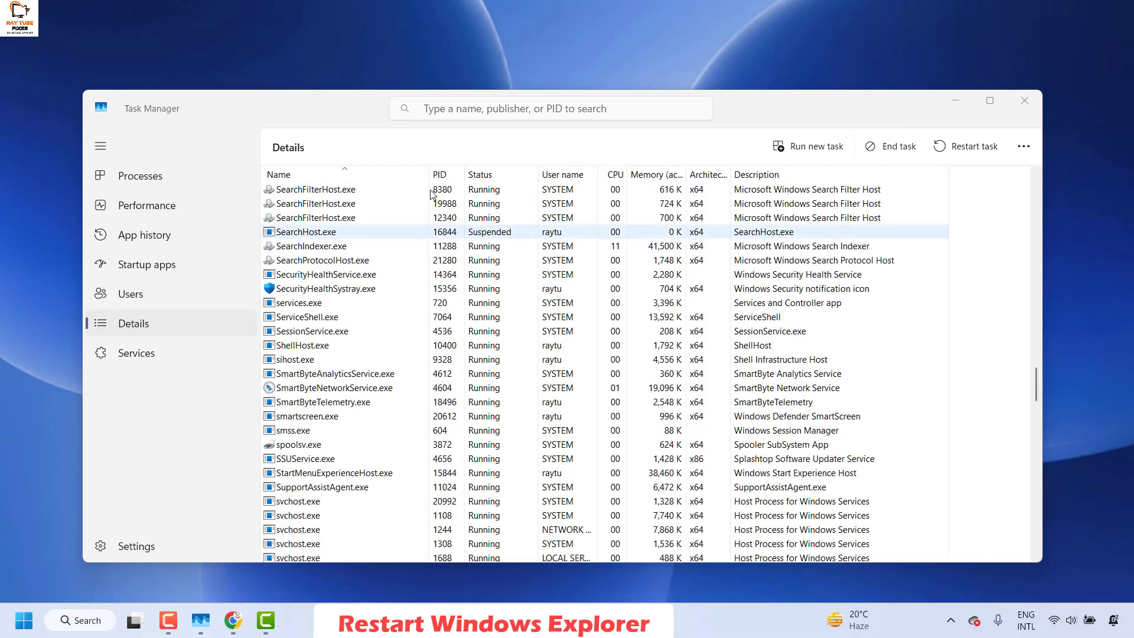
Close the Task Manager window and refresh the desktop from its context menu.
left_click(1022, 98)
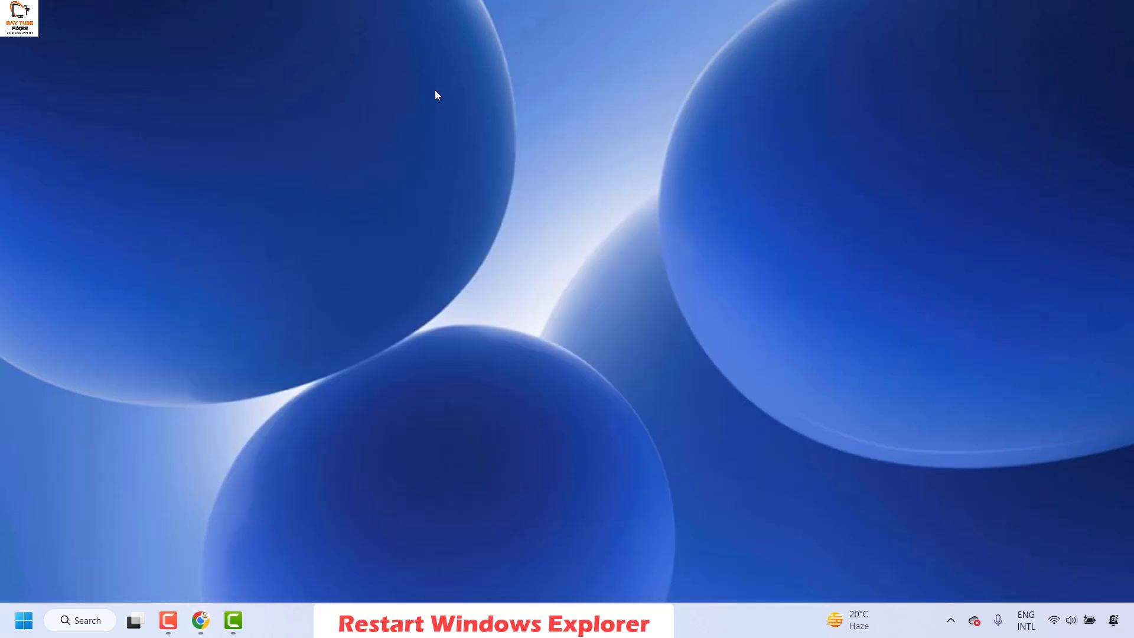
right_click(457, 172)
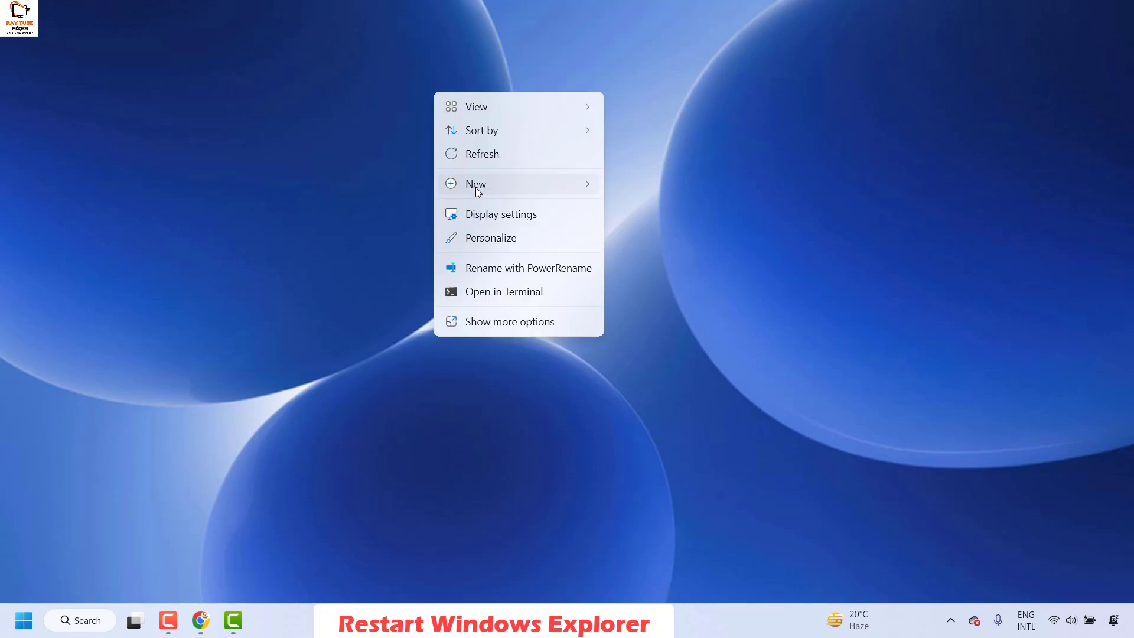
left_click(495, 151)
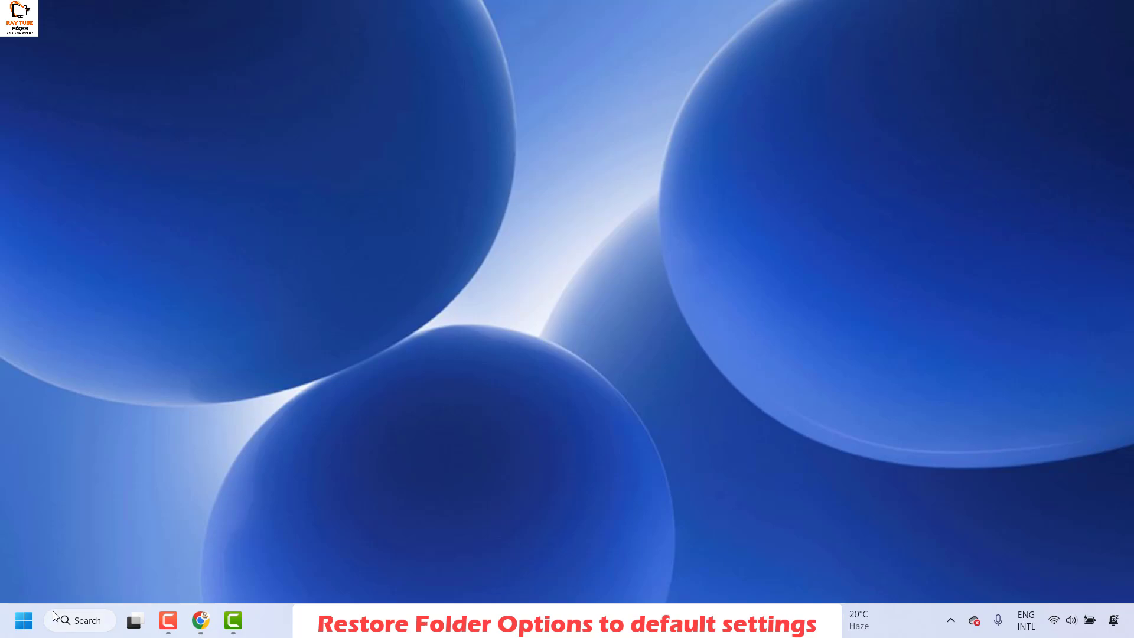
Open the Run dialog with 'control.exe folders' pasted into the Open field.
right_click(27, 621)
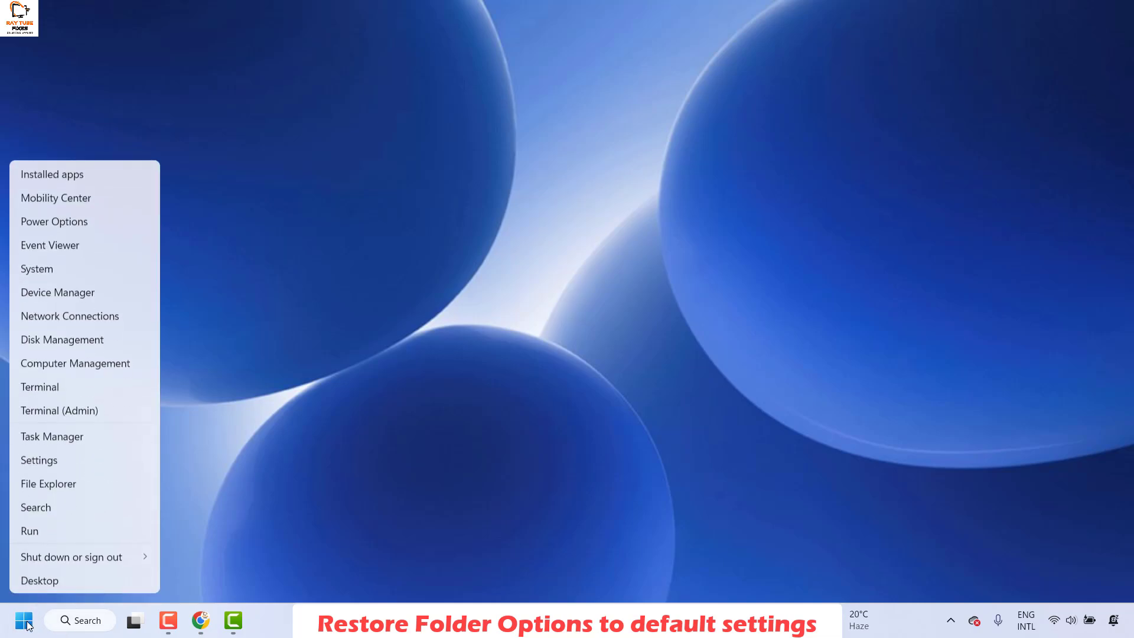
left_click(55, 532)
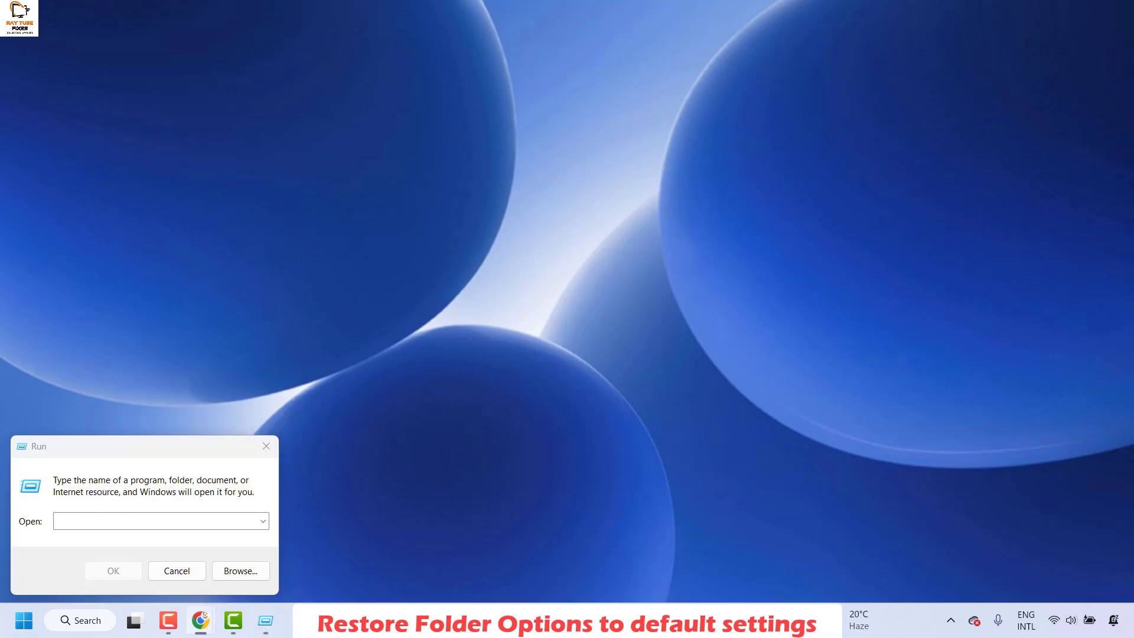
right_click(134, 518)
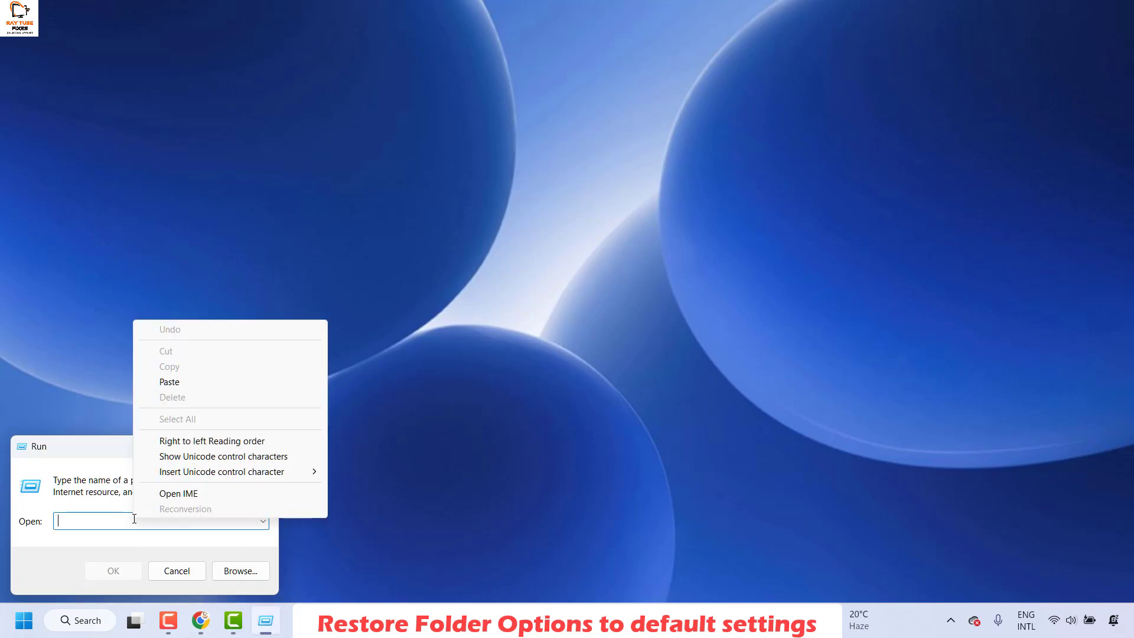
left_click(112, 522)
type("control.exe folders")
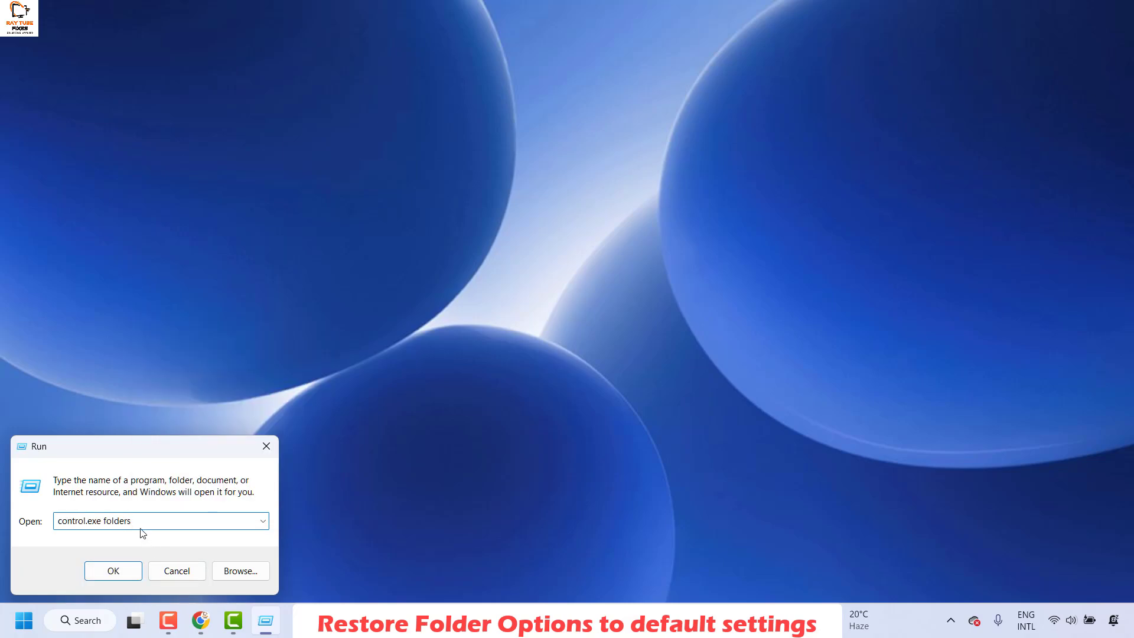
Launch File Explorer Options, restore its defaults, apply them and close the dialog.
left_click(133, 566)
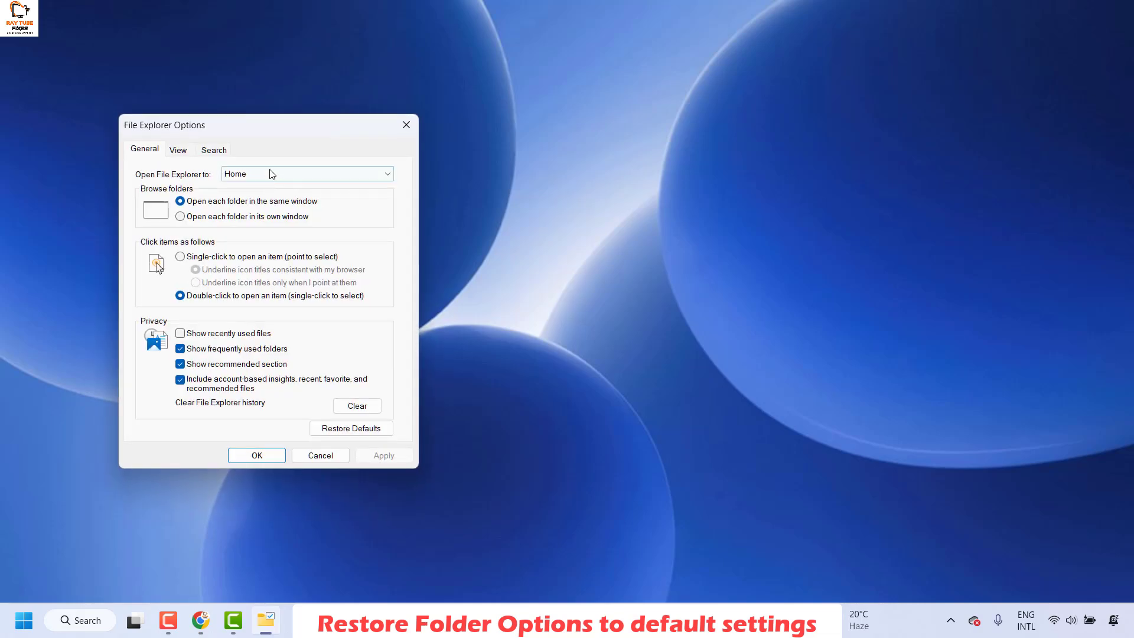
left_click_drag(285, 134, 590, 156)
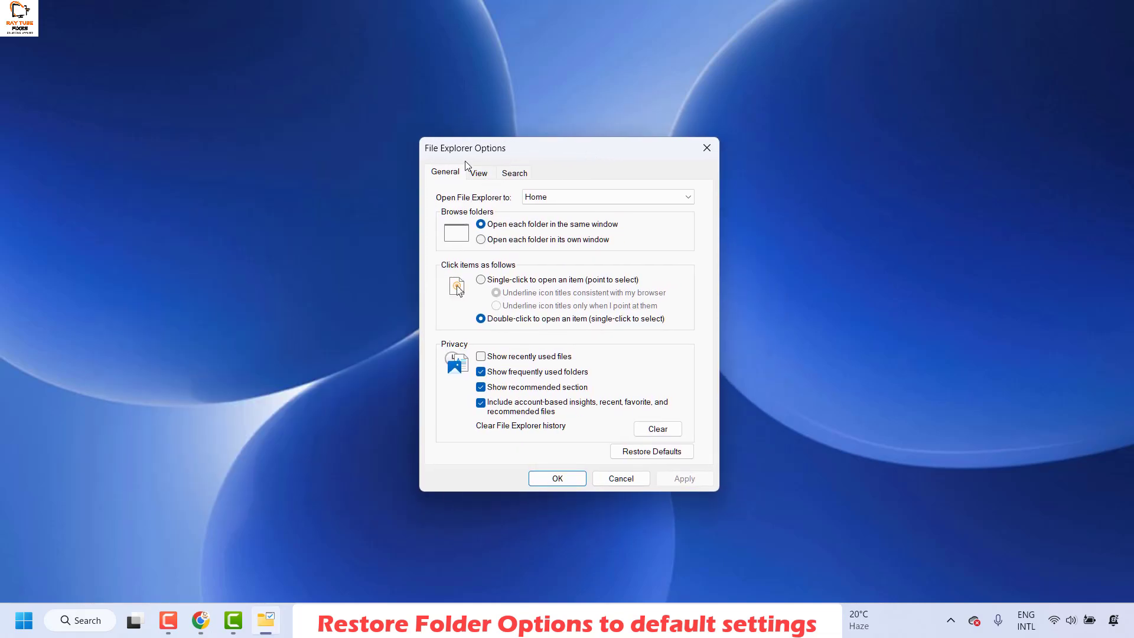
left_click(658, 456)
left_click(686, 478)
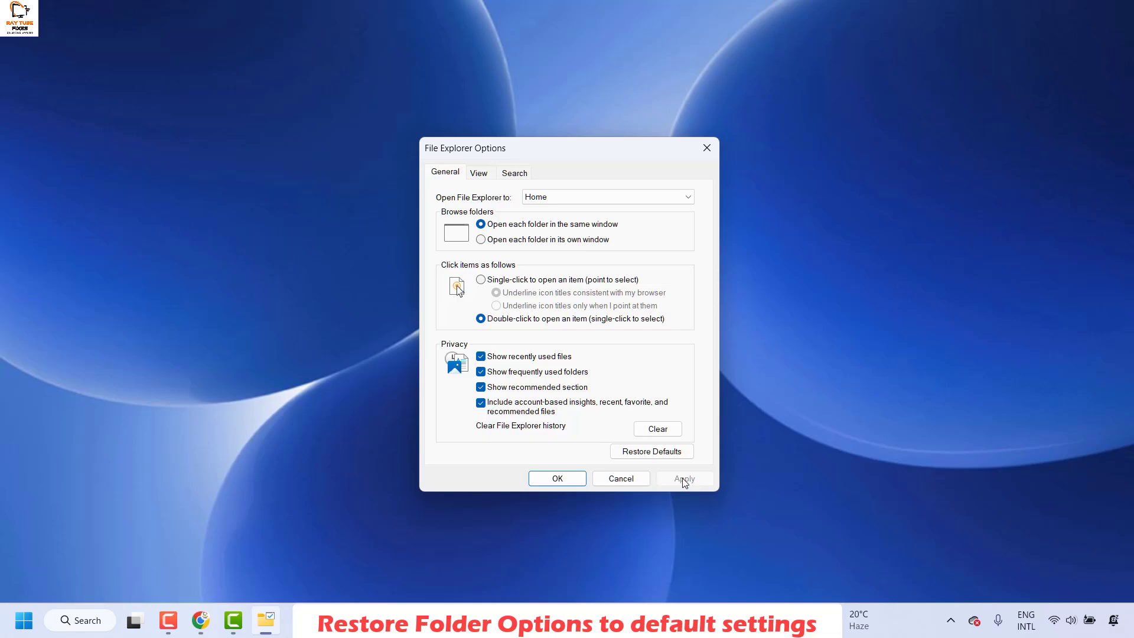
left_click(549, 478)
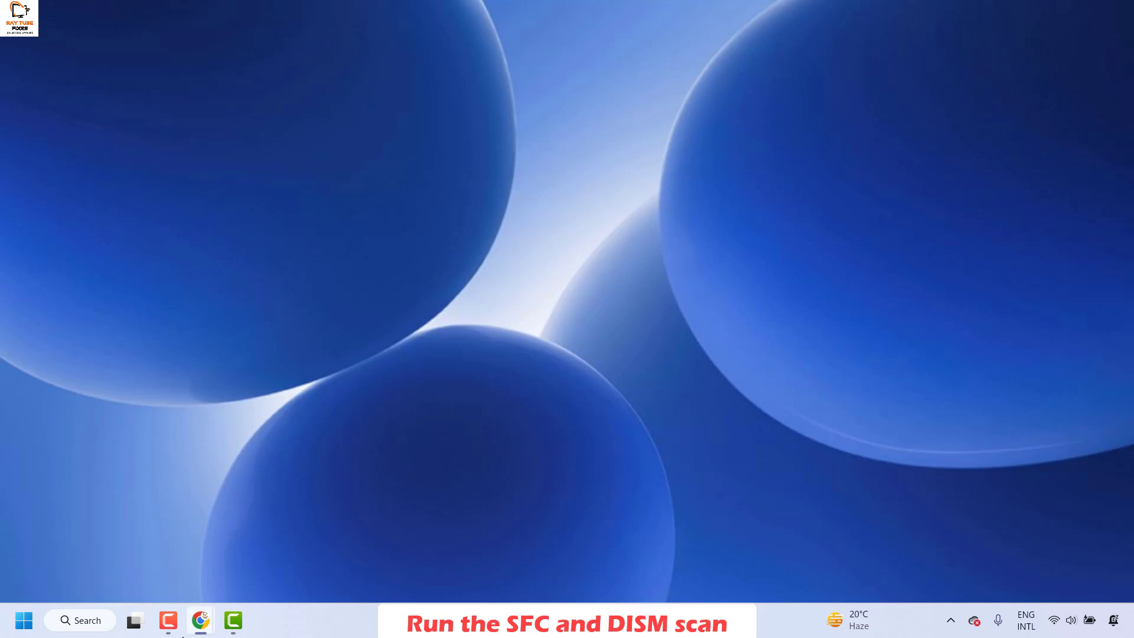
Search for 'cmd' and launch Command Prompt as administrator.
left_click(89, 626)
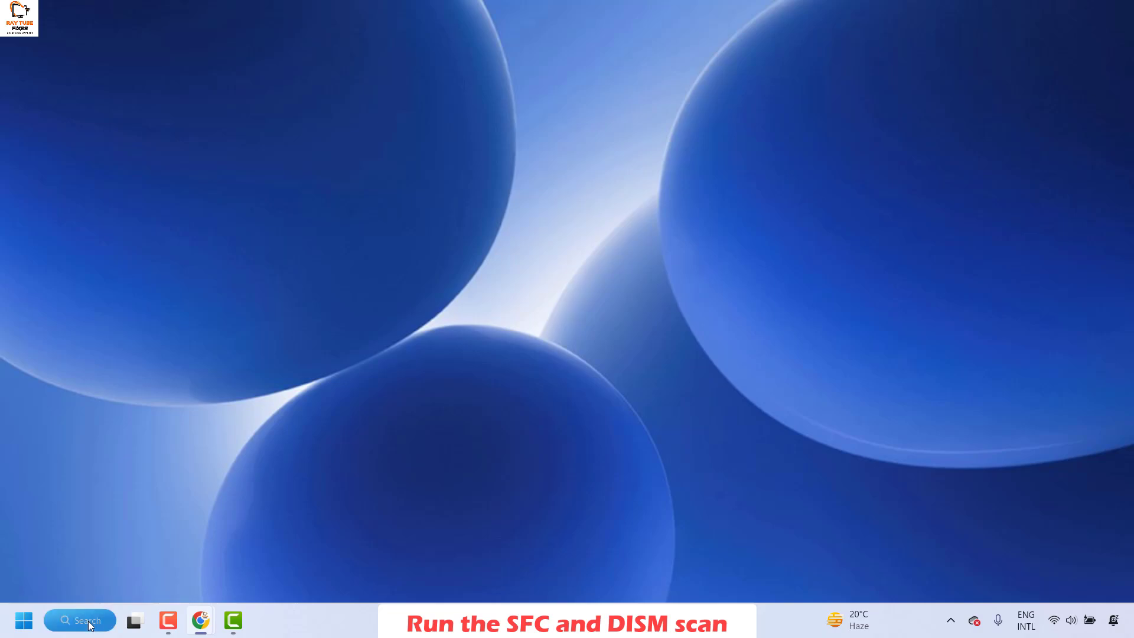
type("cm")
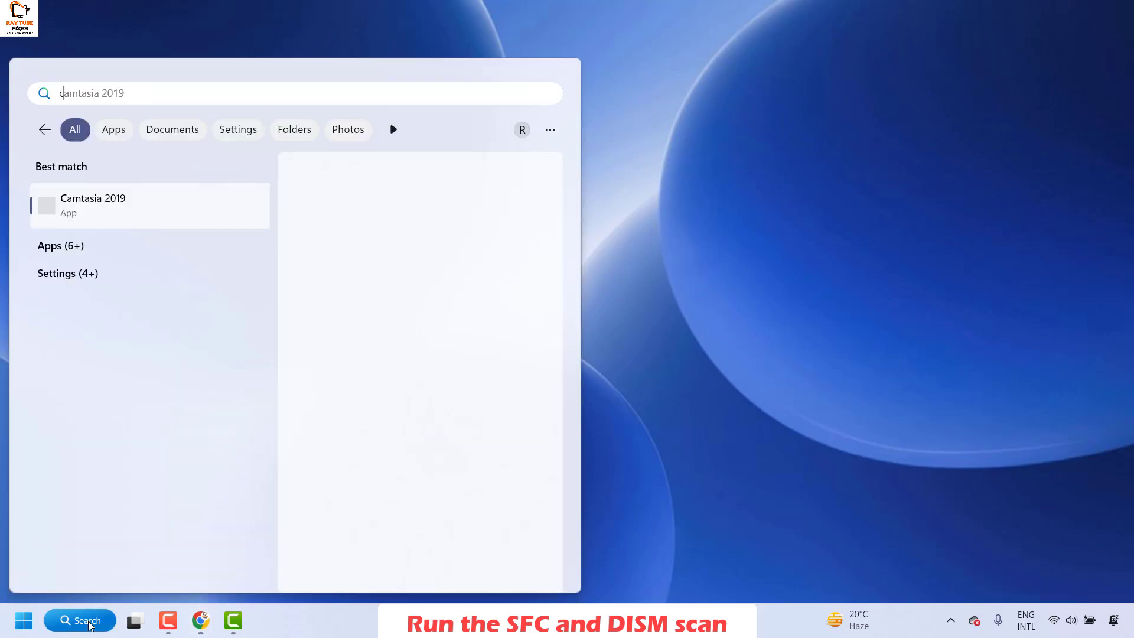
type("d")
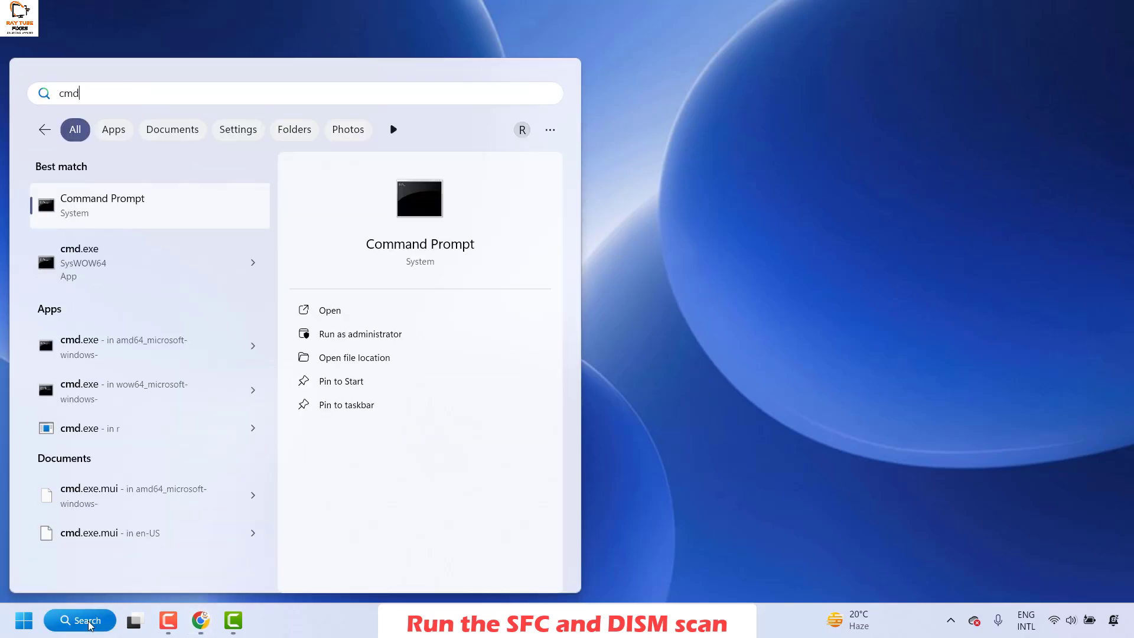
right_click(120, 208)
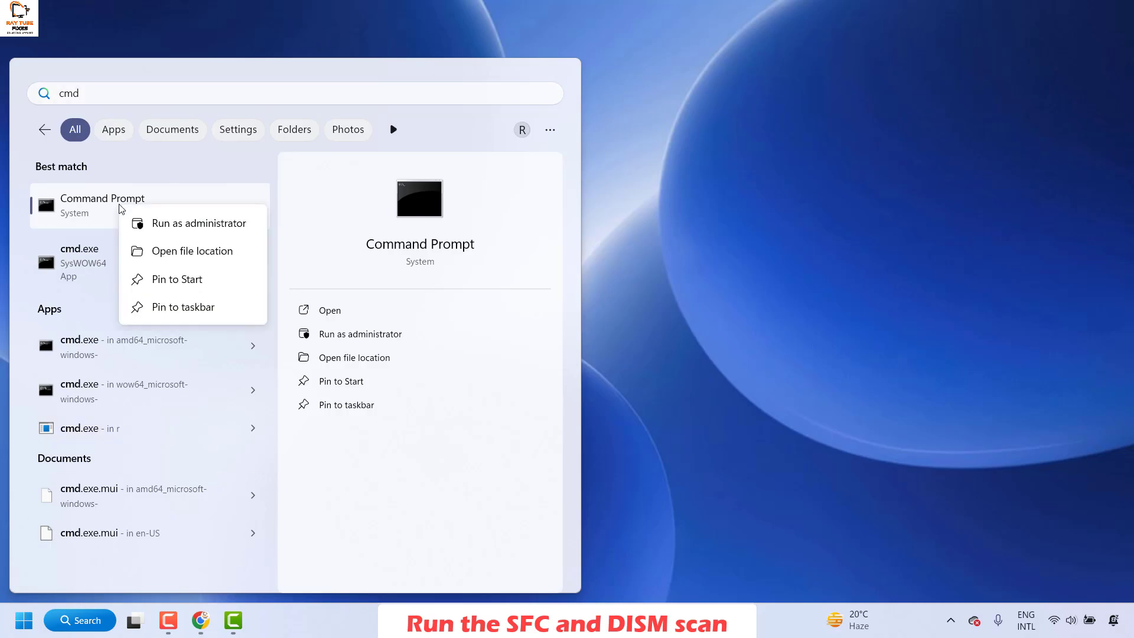
left_click(187, 224)
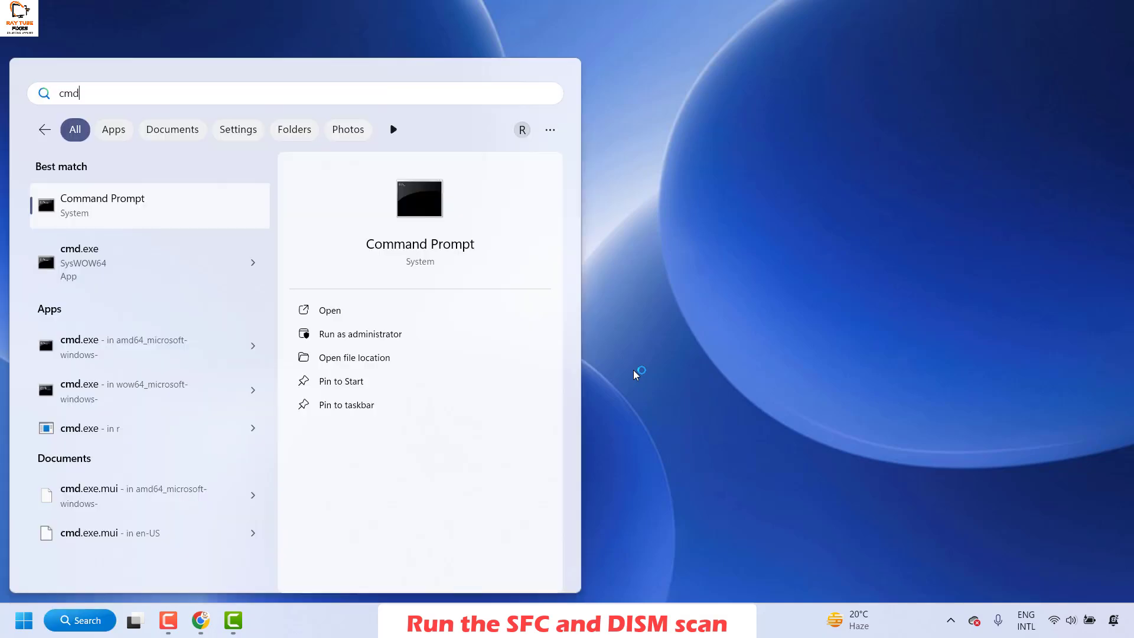
left_click_drag(534, 59, 759, 98)
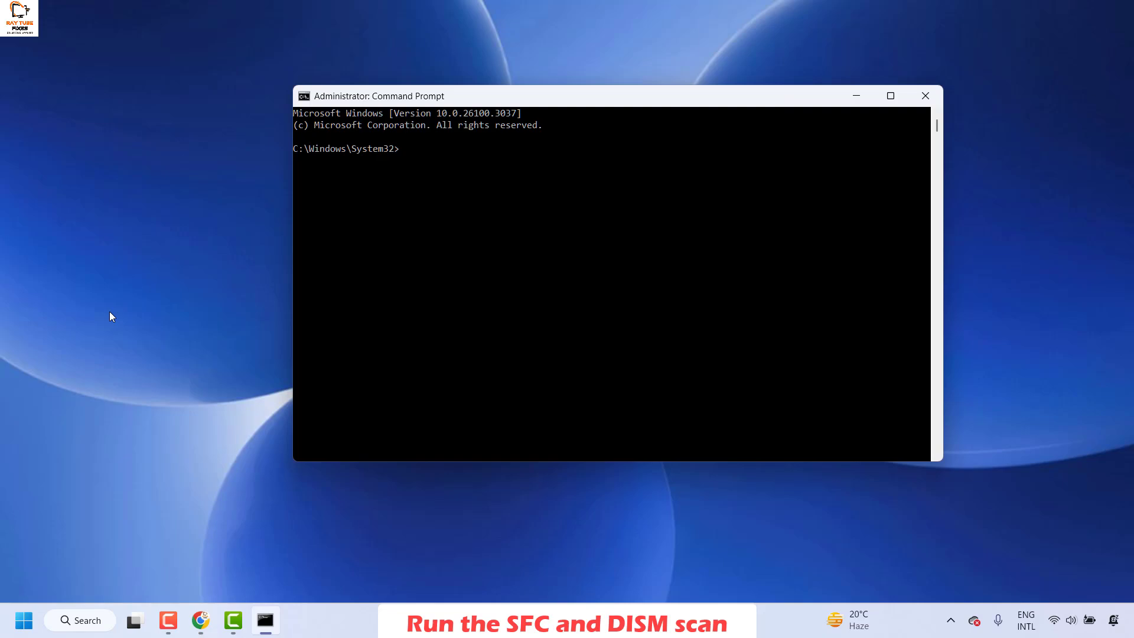
Run sfc /scannow in the elevated Command Prompt.
type("sfc ")
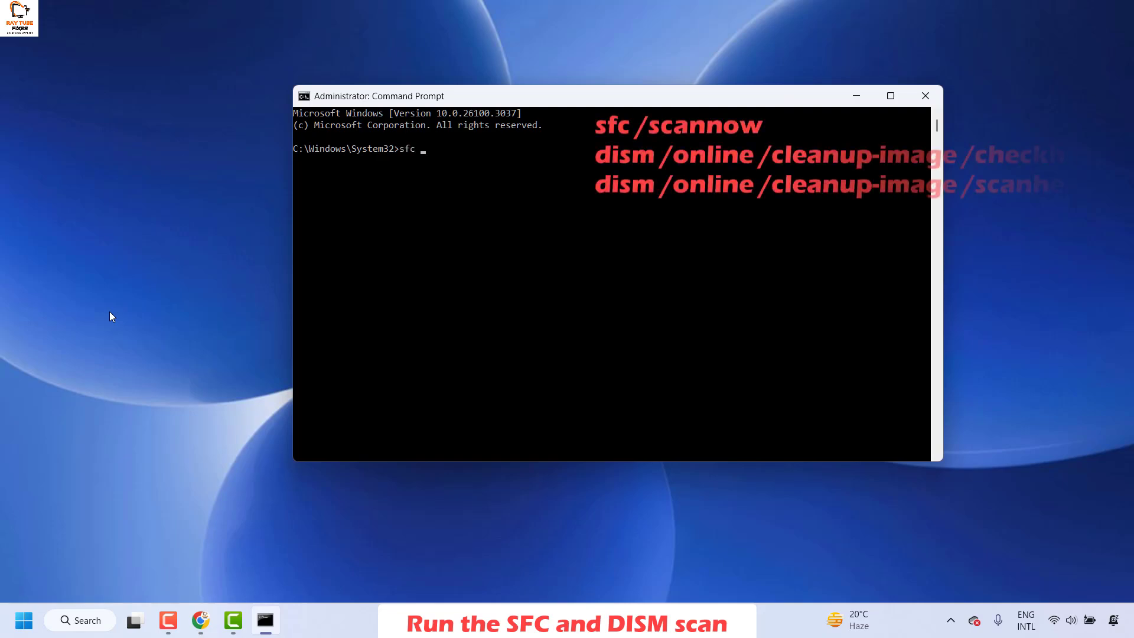
type("/scanno")
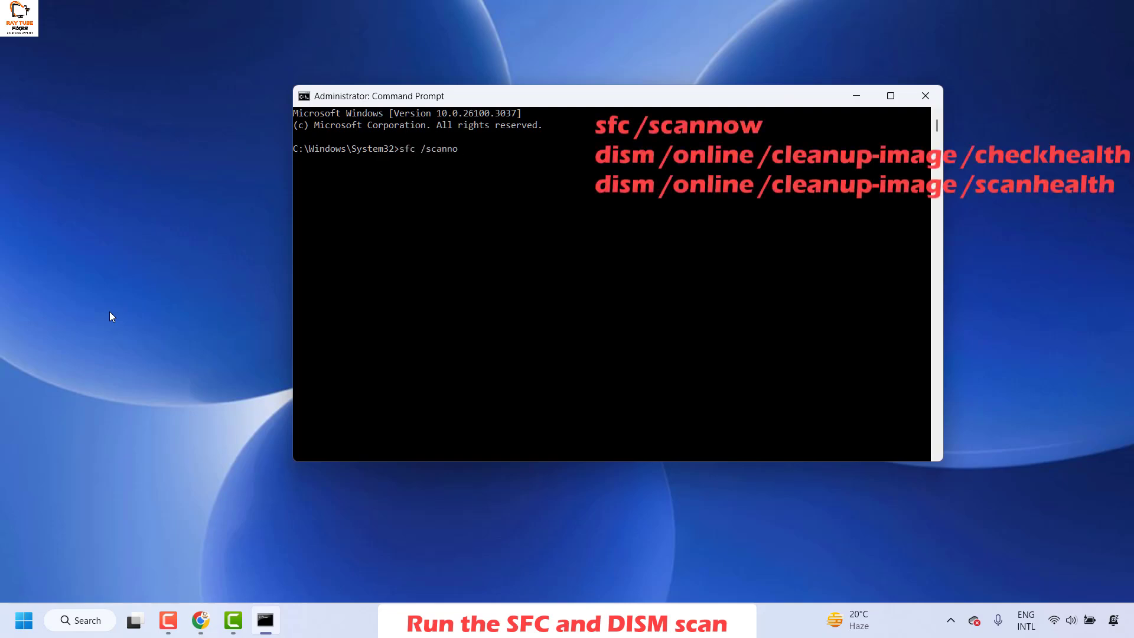
type("w")
key("Return")
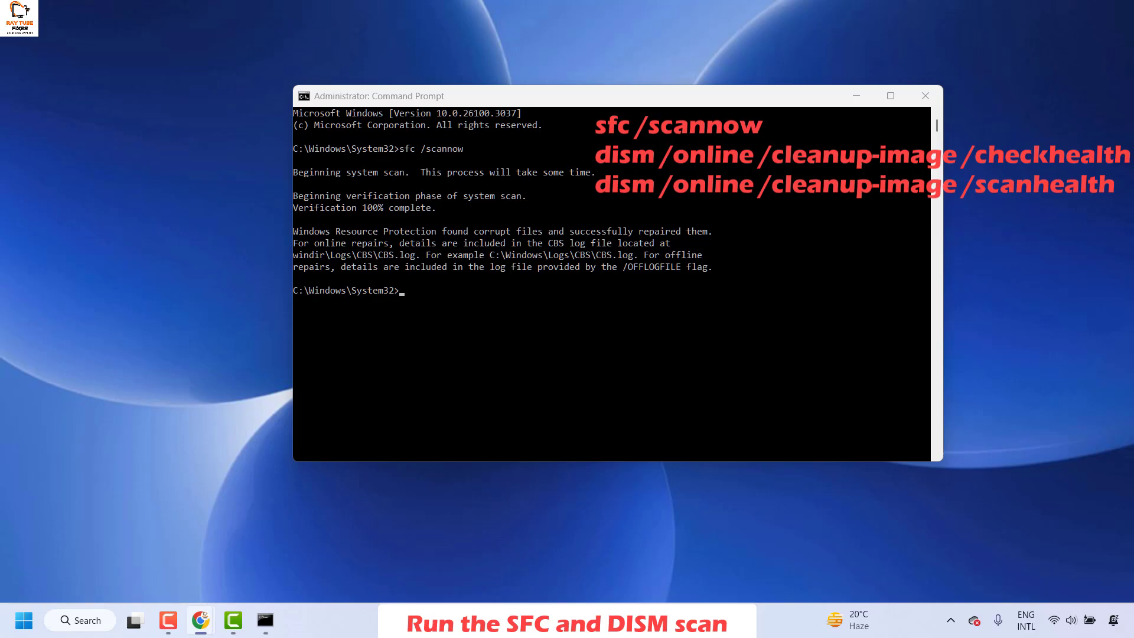
Run DISM /online /cleanup-image /checkhealth and /scanhealth, then close Command Prompt.
left_click(411, 292)
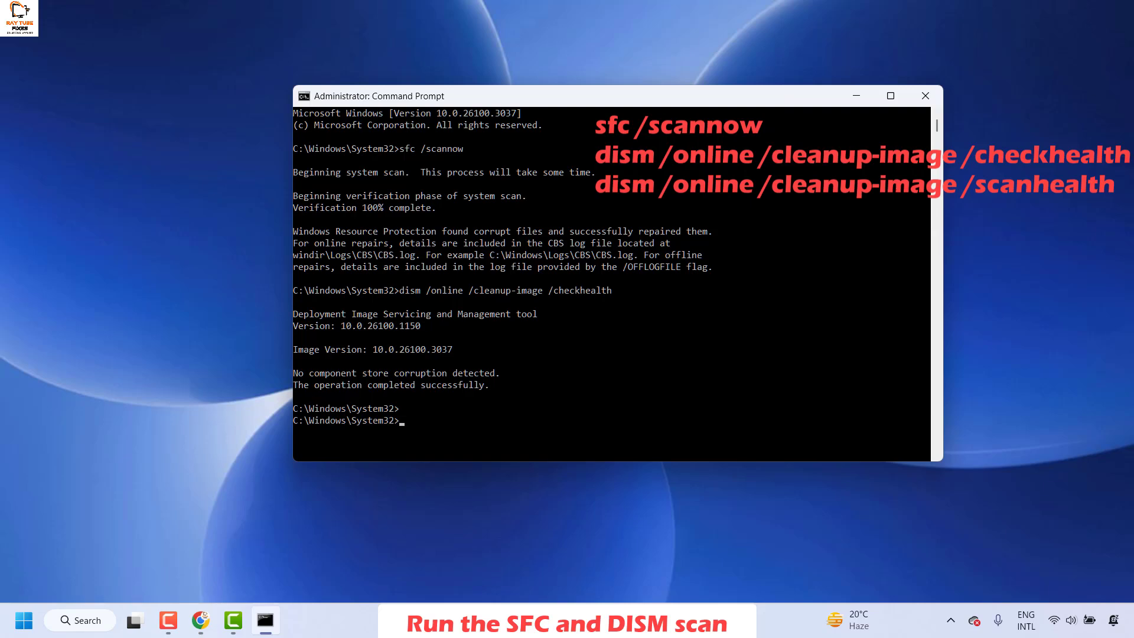
key("alt+Tab")
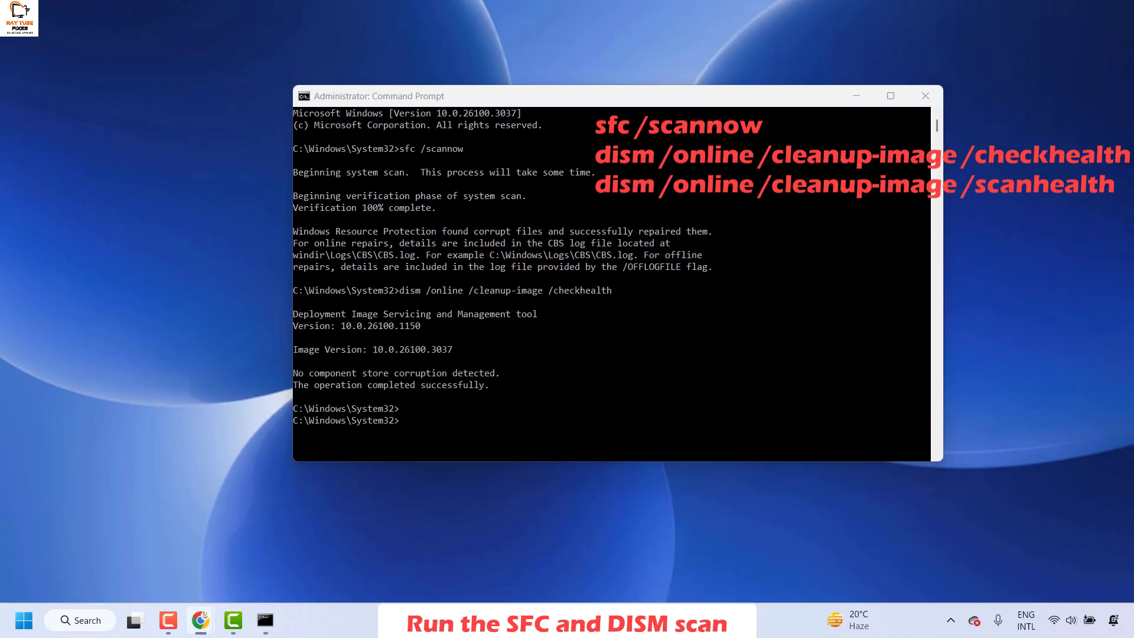
left_click(406, 419)
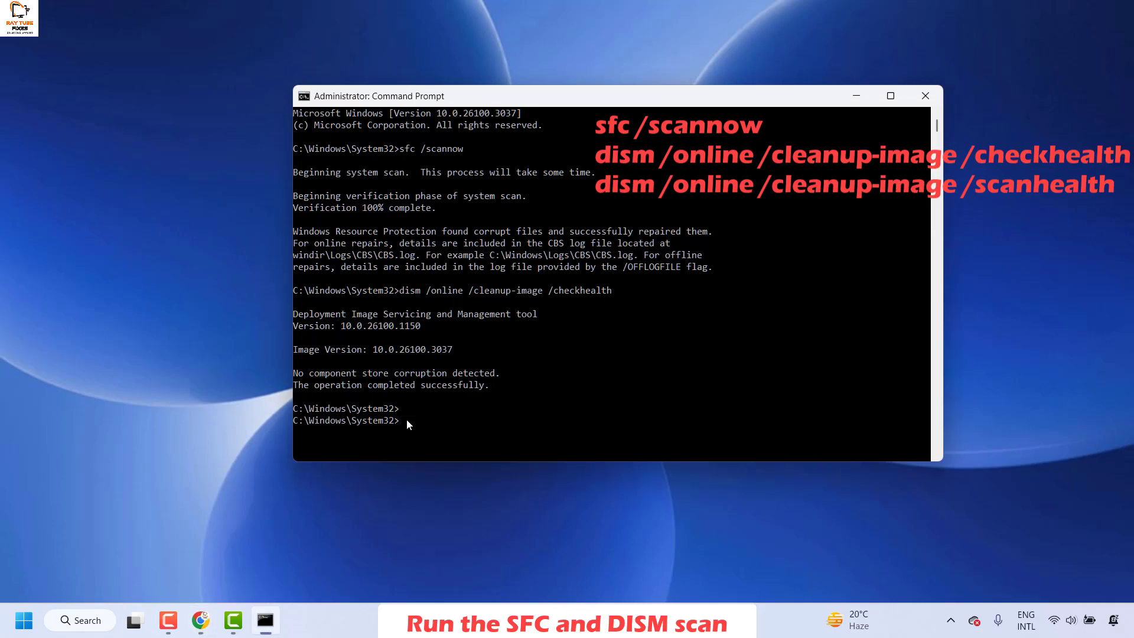
type("dism /online /cleanup-image /scanhealth")
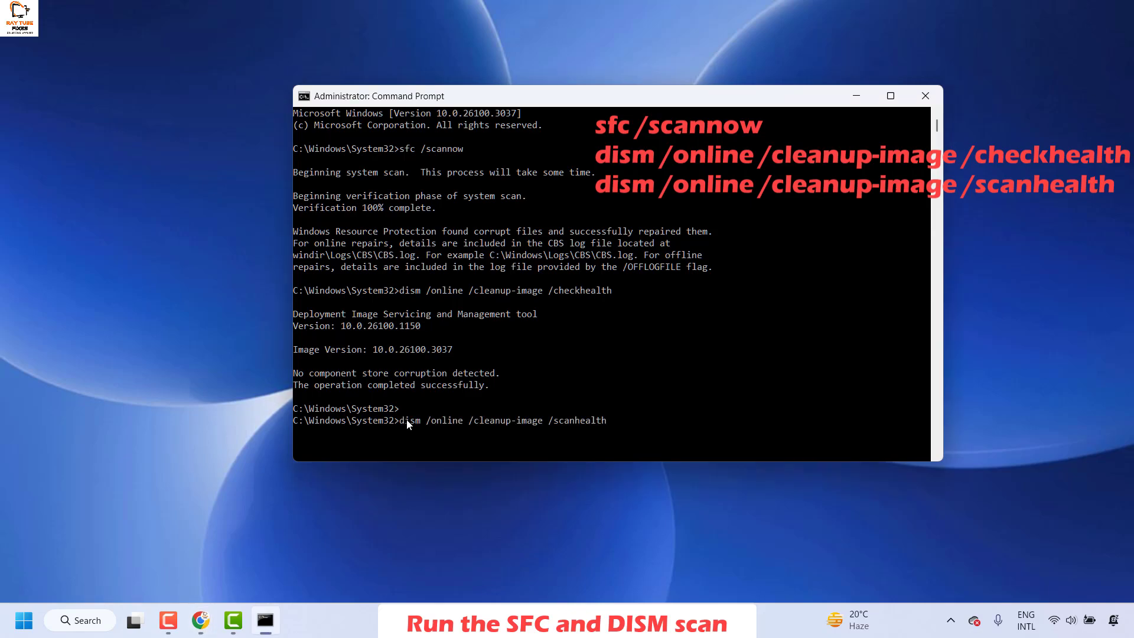
key("Return")
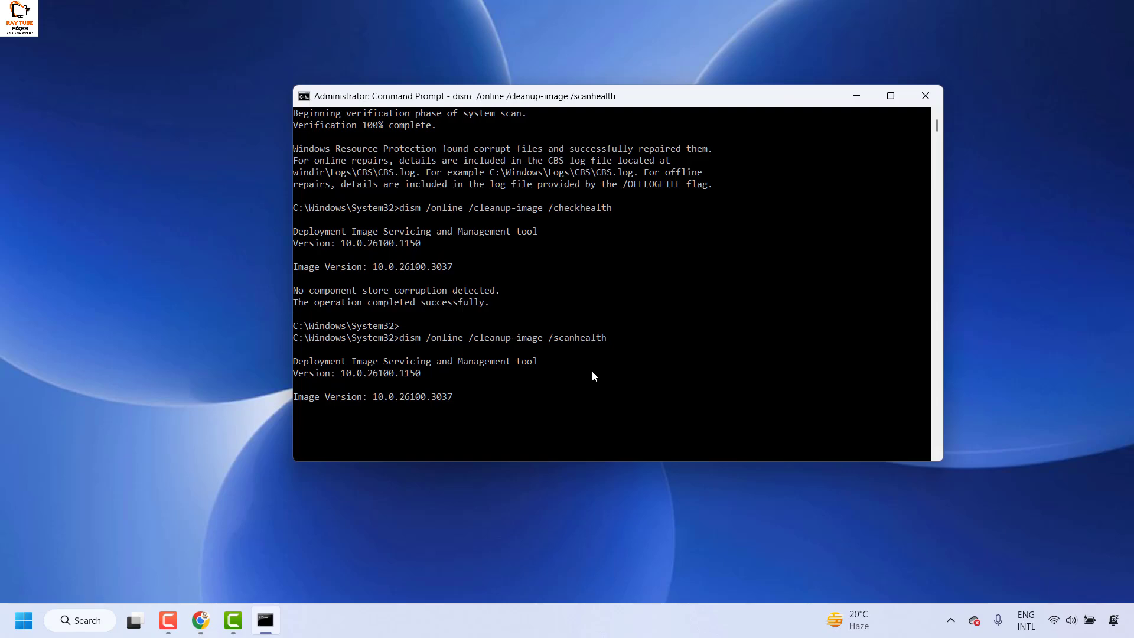
left_click(925, 96)
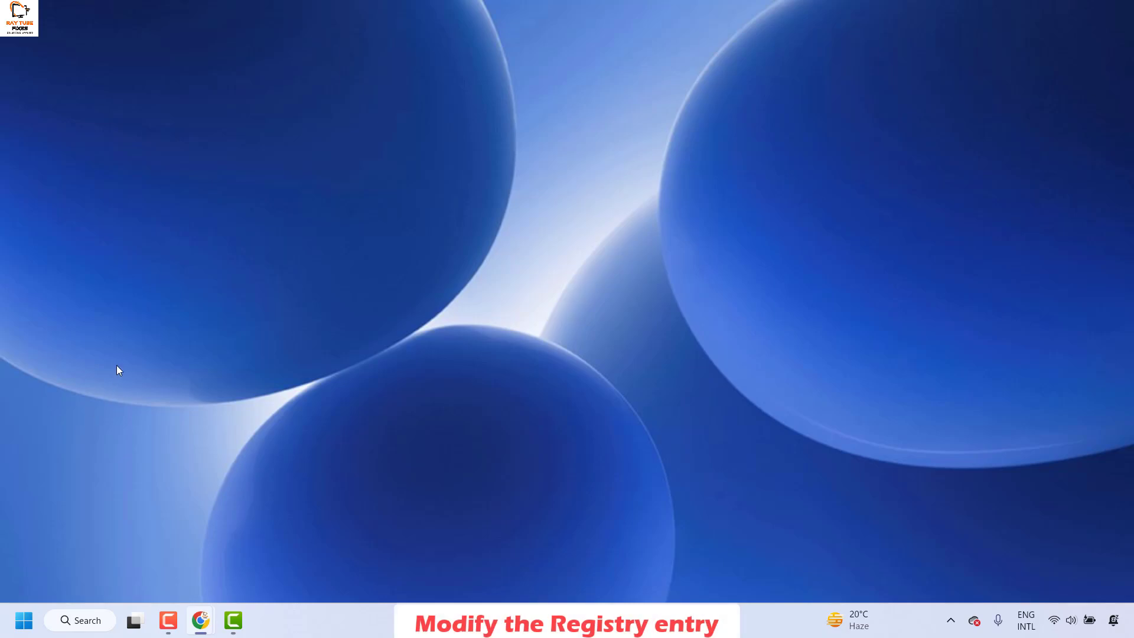
Launch regedit from the Run dialog.
right_click(22, 624)
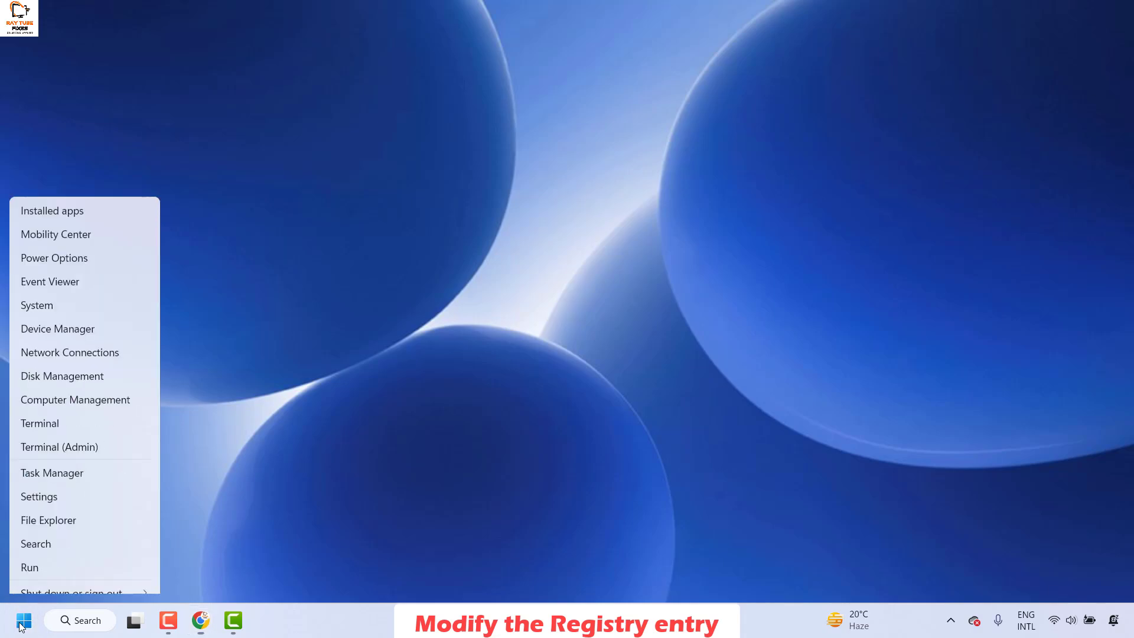
left_click(75, 526)
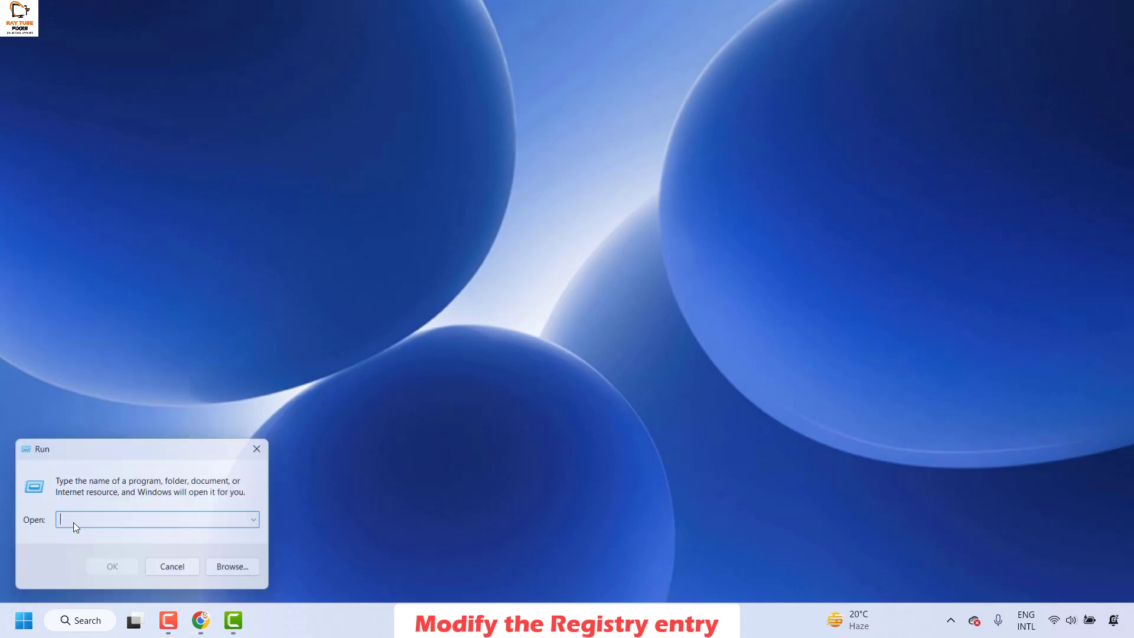
type("regedit")
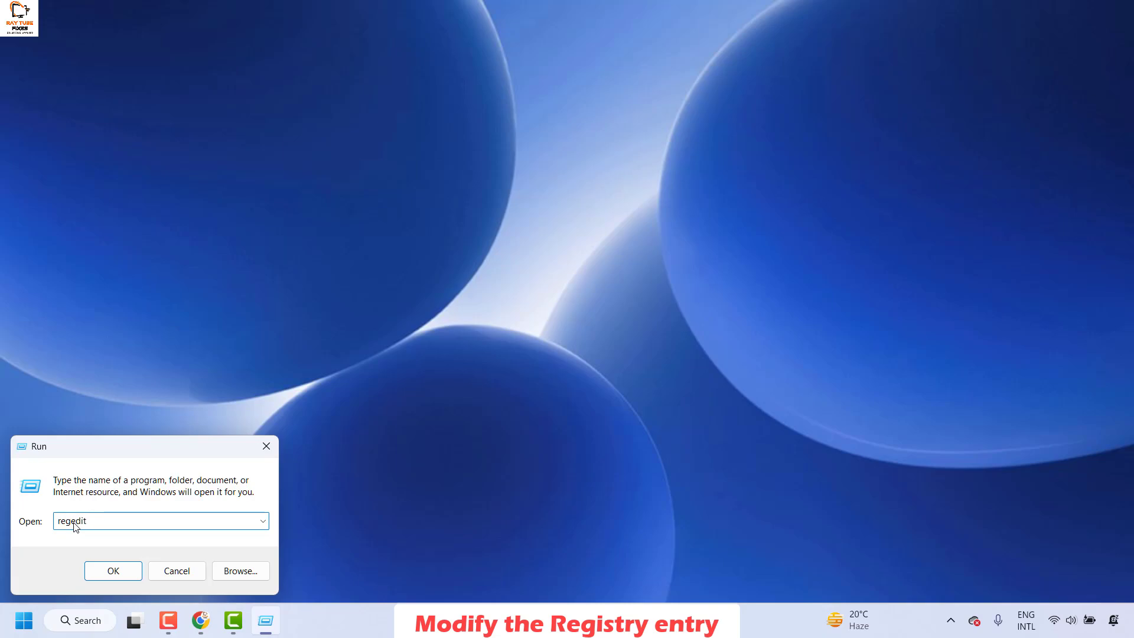
key("Return")
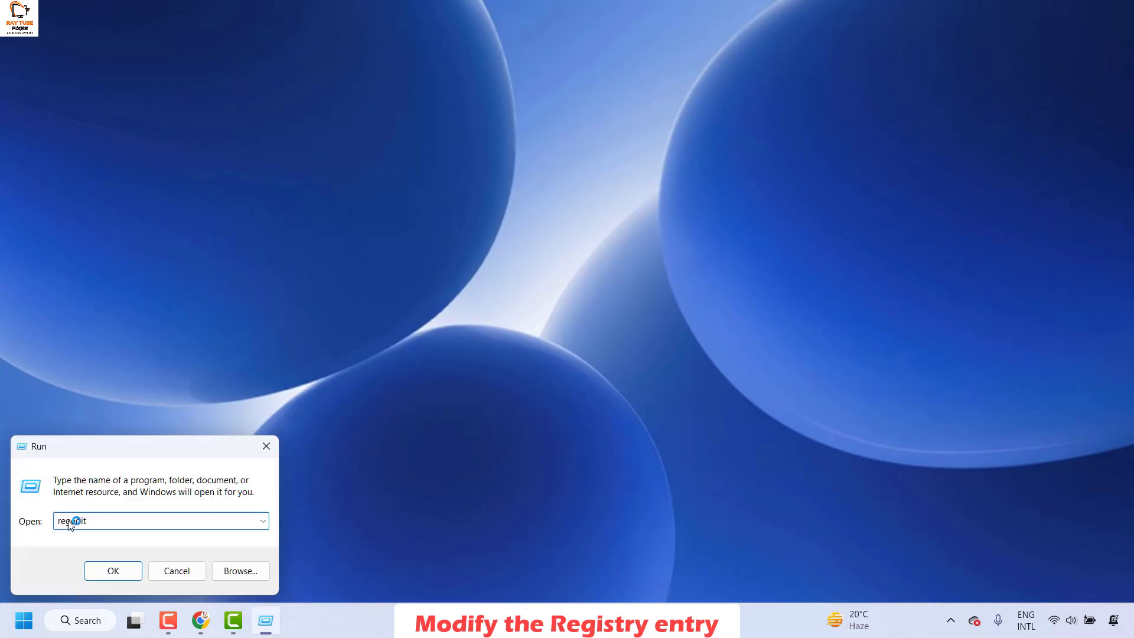
key("Return")
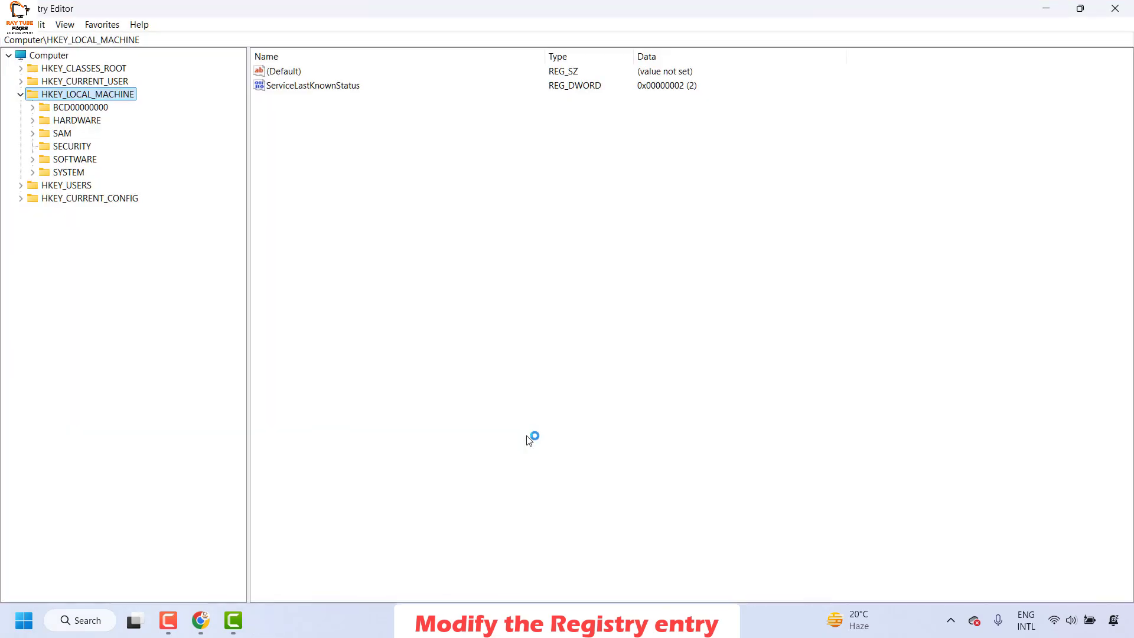
Expand HKEY_LOCAL_MACHINE > SYSTEM > CurrentControlSet > Control in the registry tree.
left_click(20, 96)
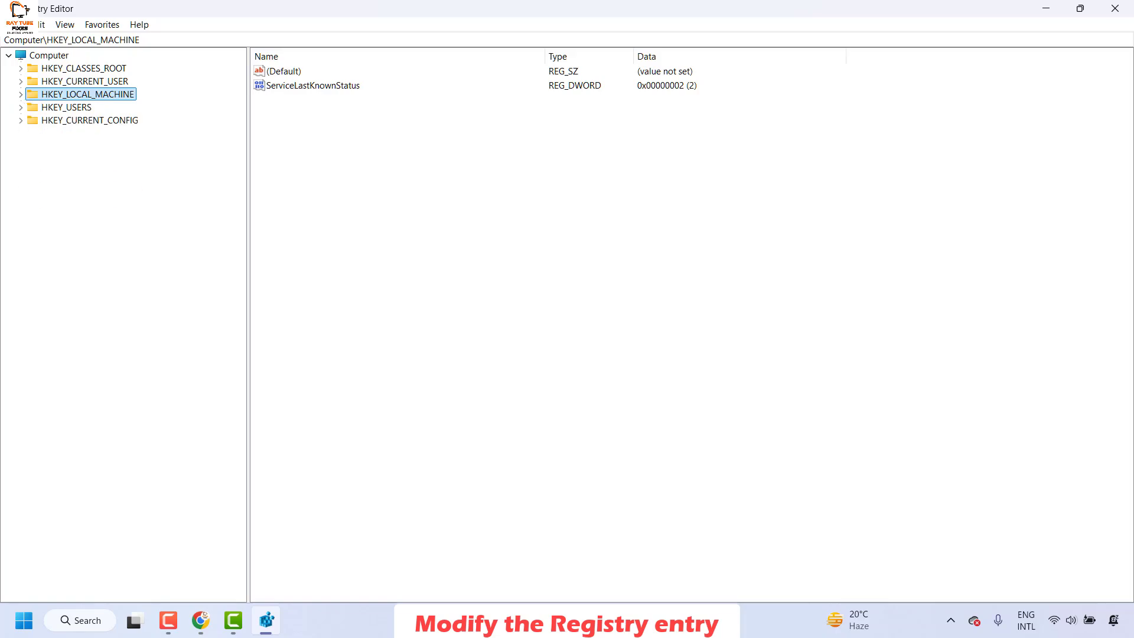
left_click(21, 82)
left_click(20, 252)
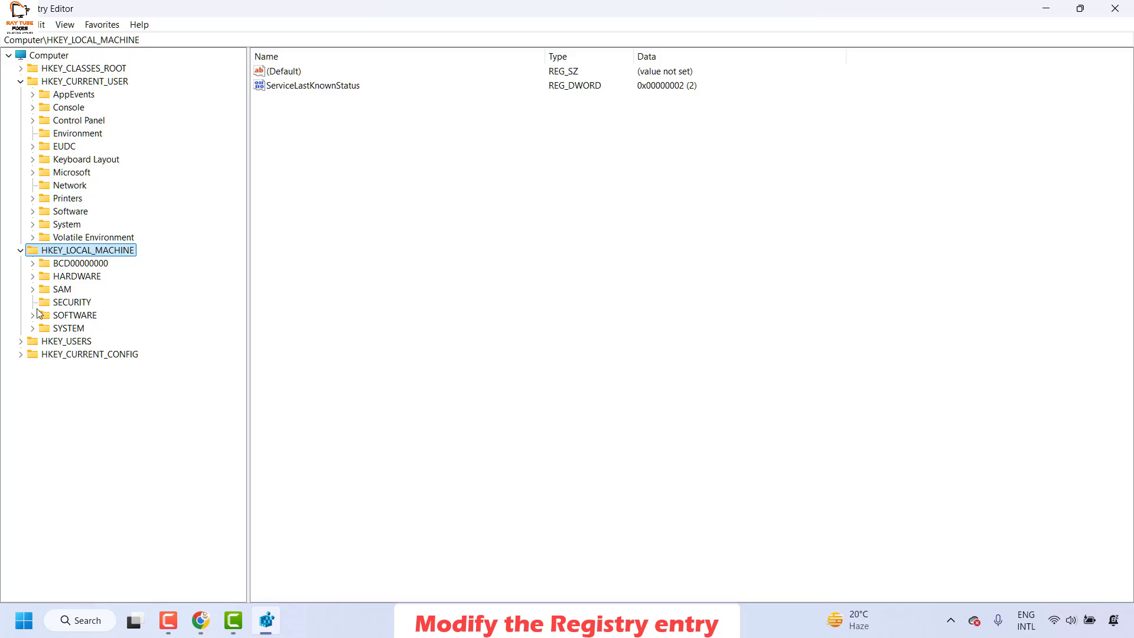
left_click(20, 251)
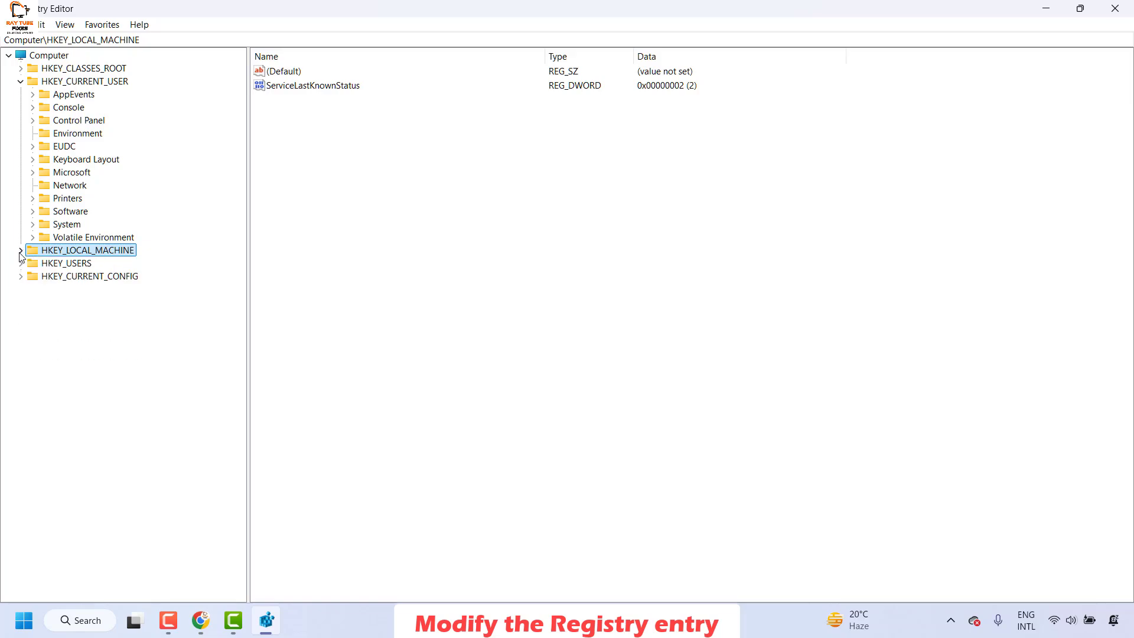
left_click(21, 82)
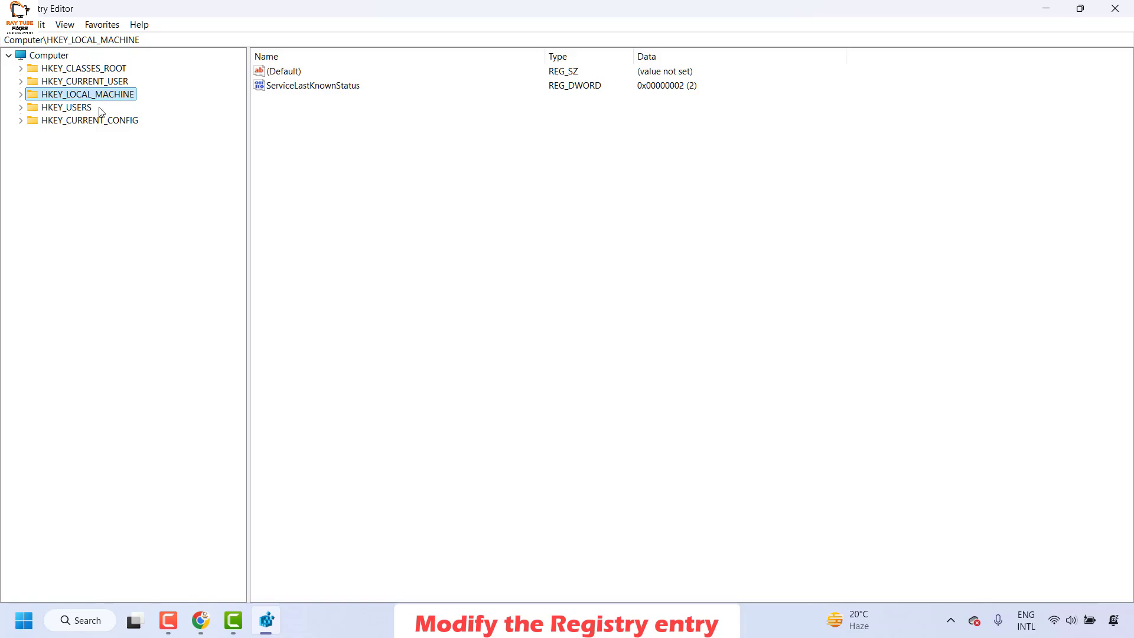
left_click(21, 95)
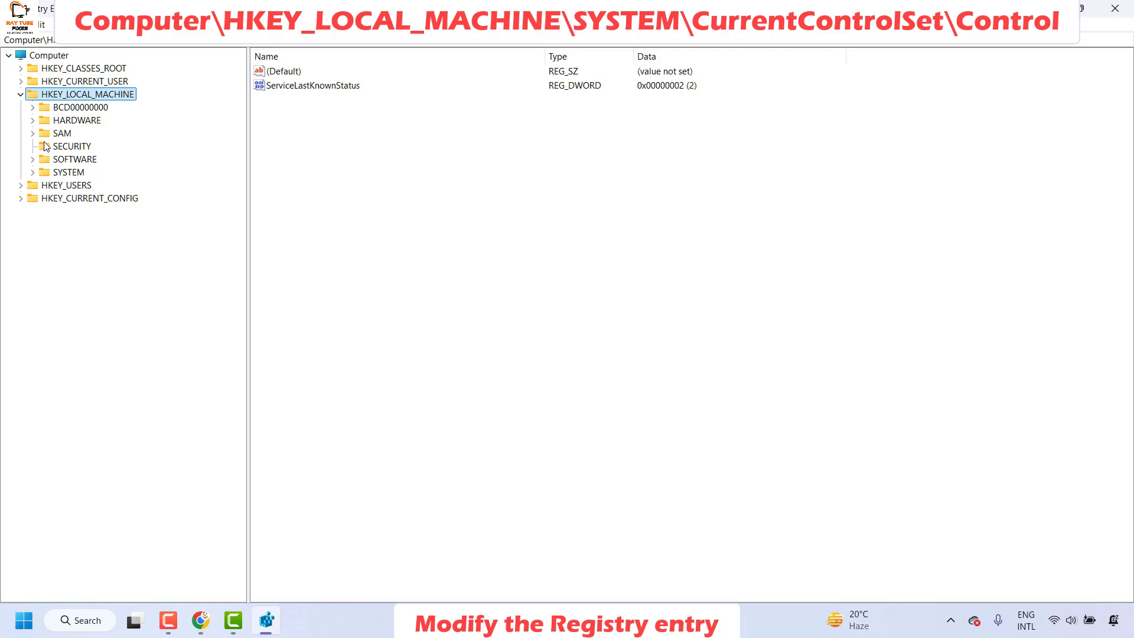
left_click(33, 173)
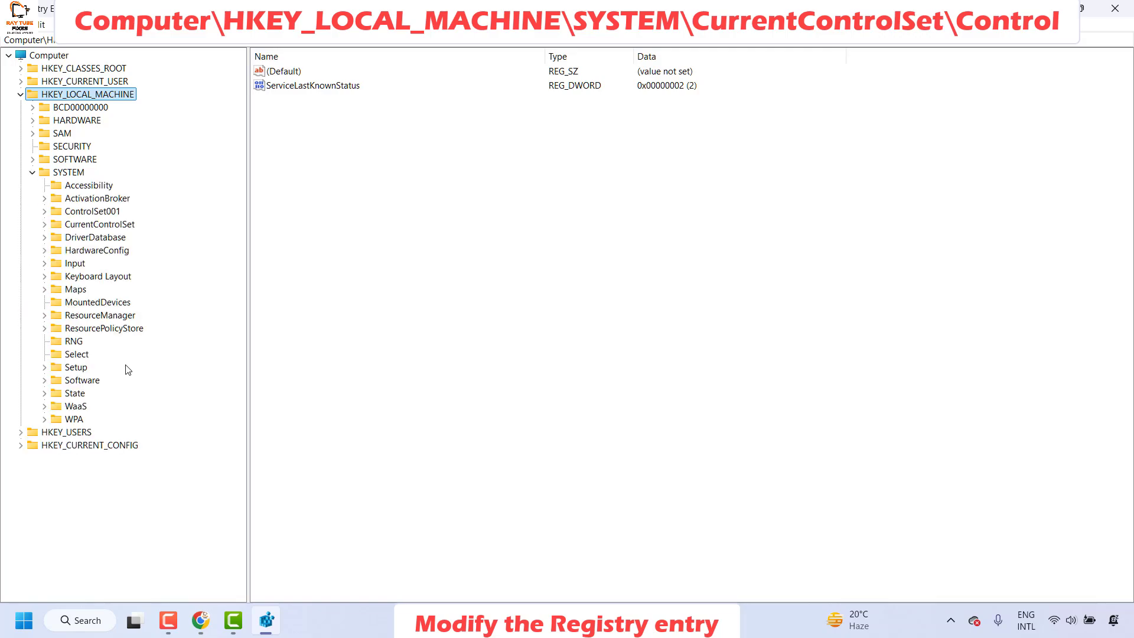
left_click(44, 225)
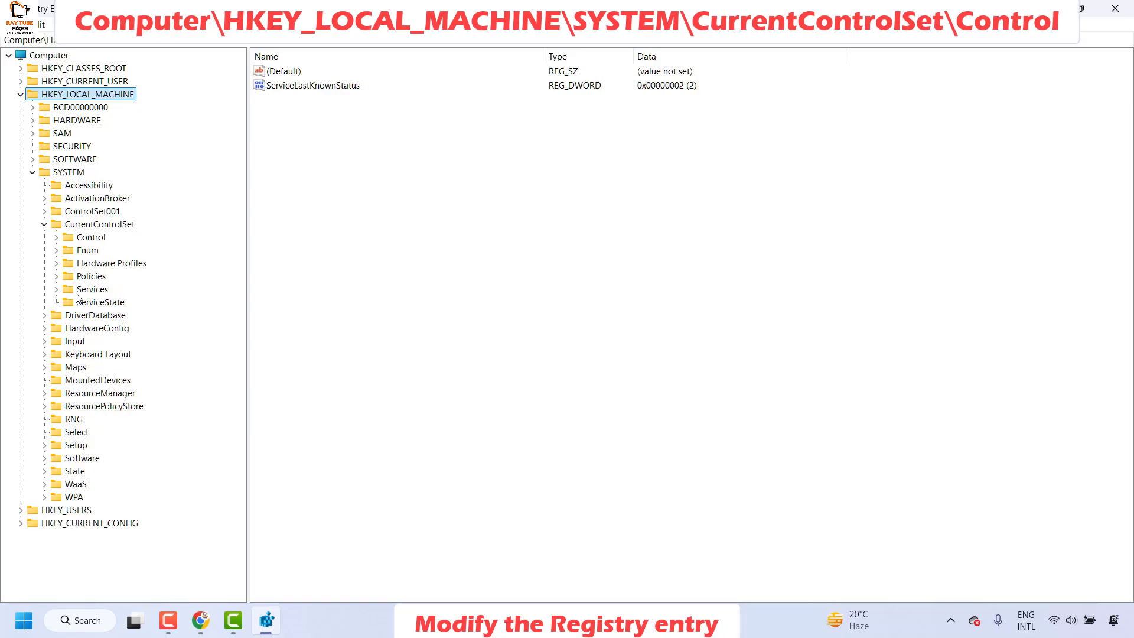
left_click(56, 237)
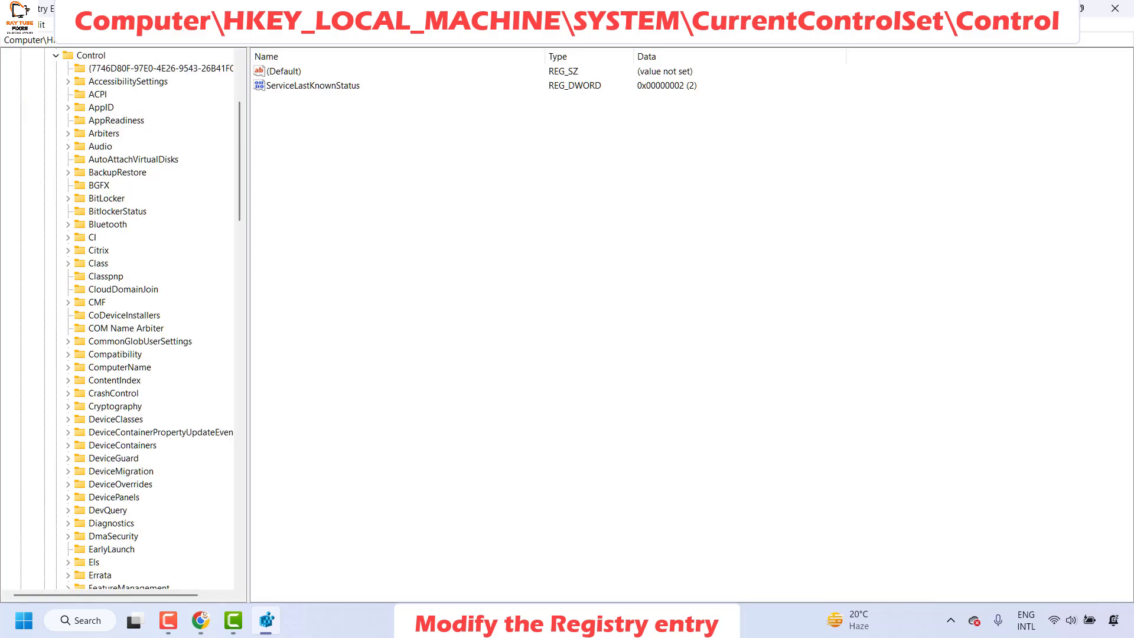
scroll(120, 176, "up", 2)
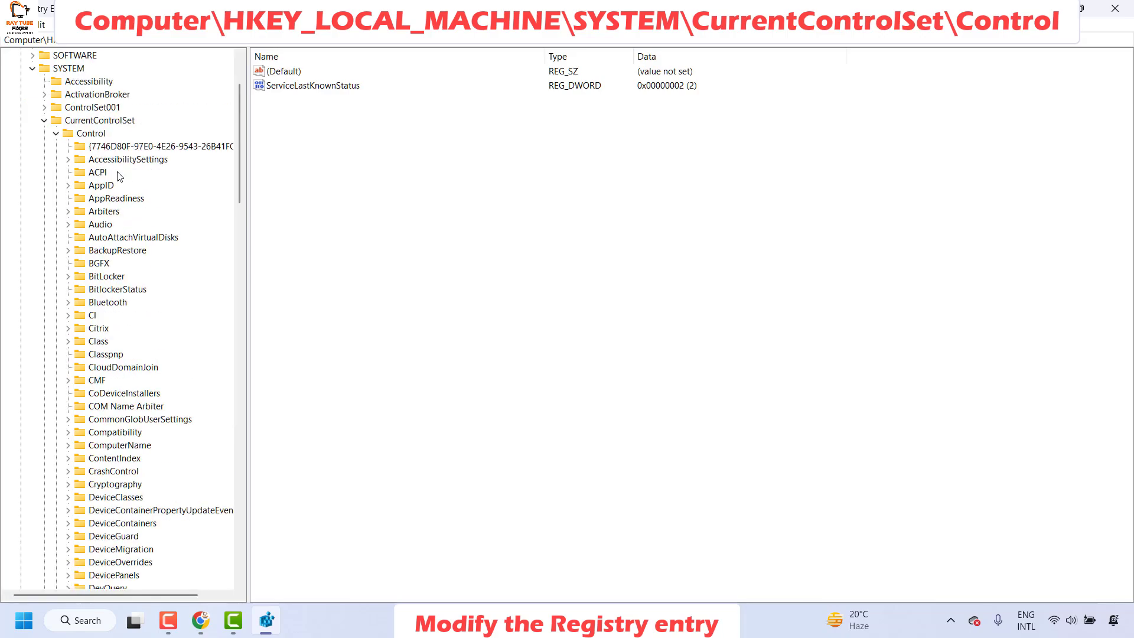
Create a new registry key named Update under the Control key.
right_click(102, 136)
mouse_move(151, 165)
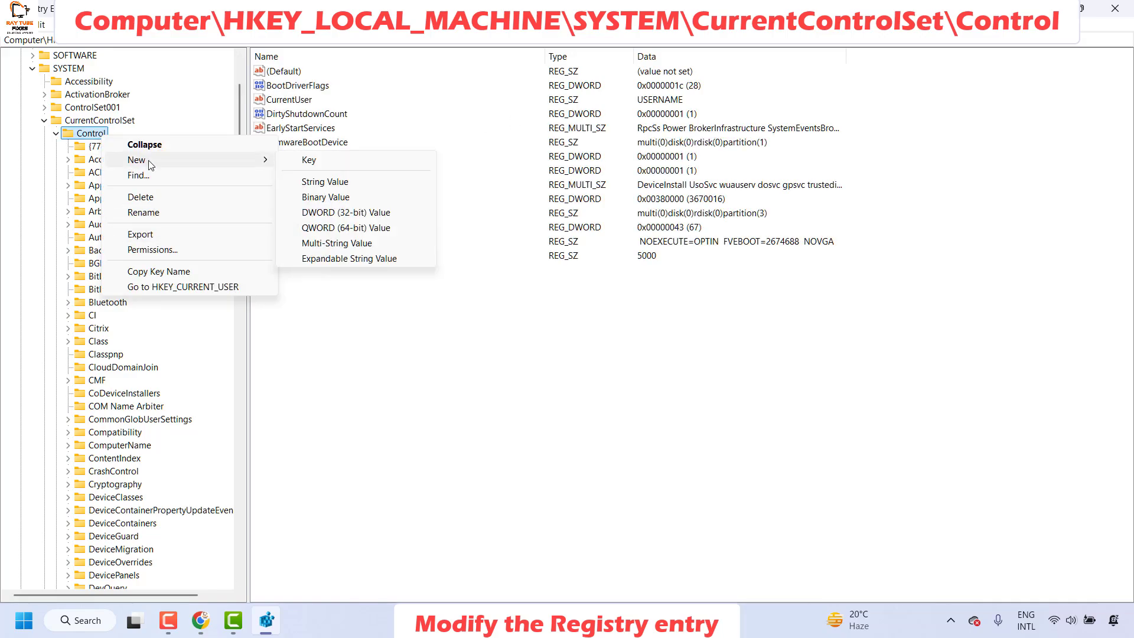
left_click(309, 159)
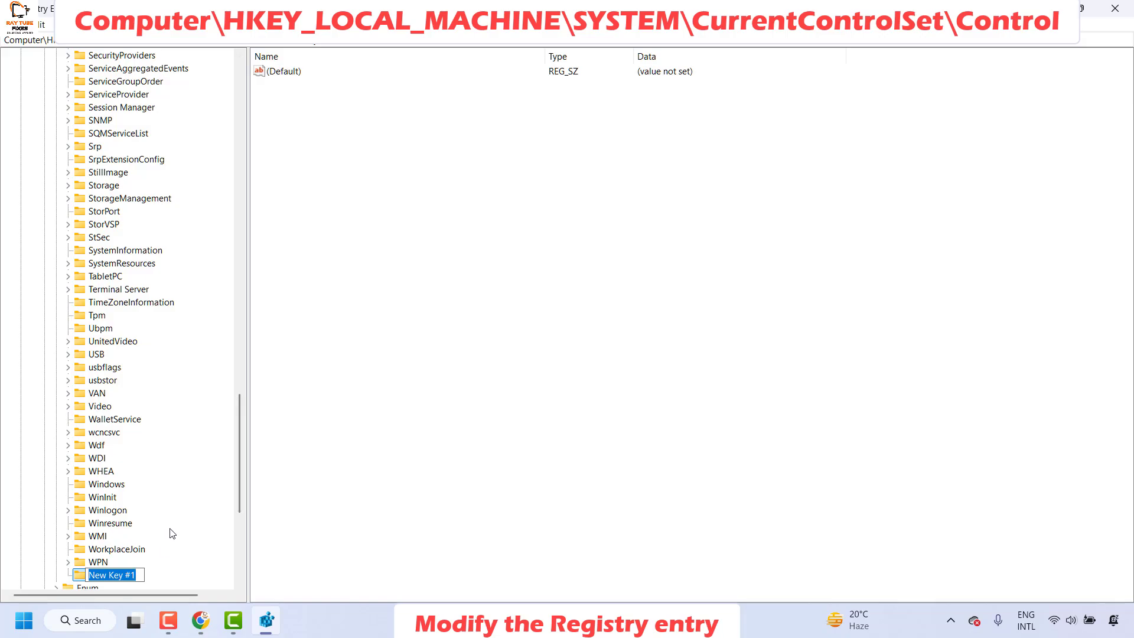
type("Update")
key("Return")
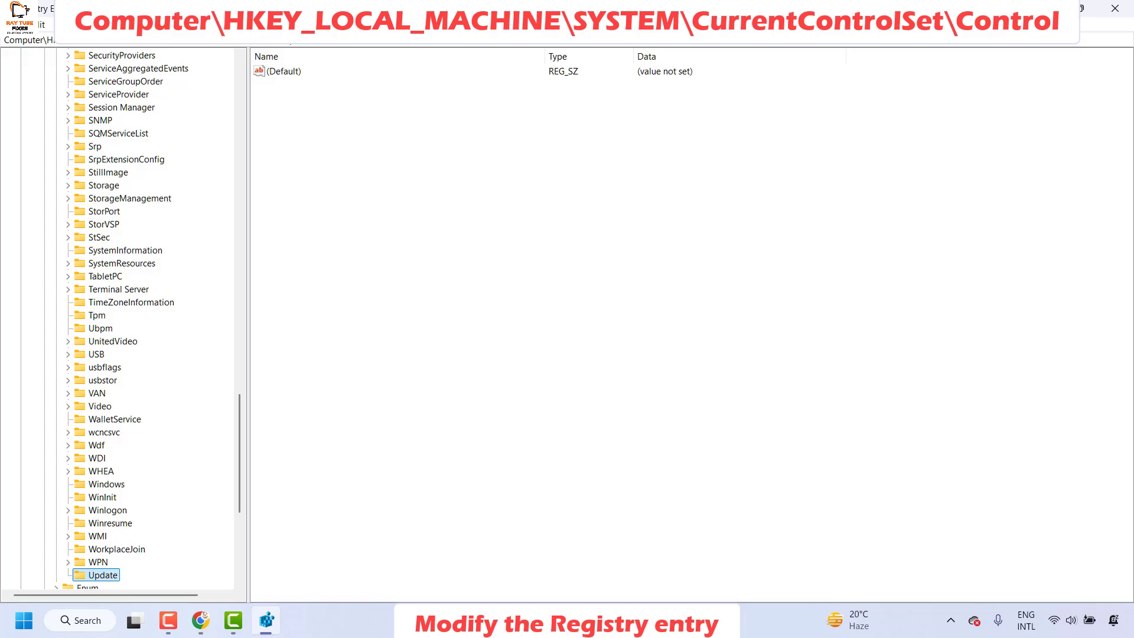
key("alt+Tab")
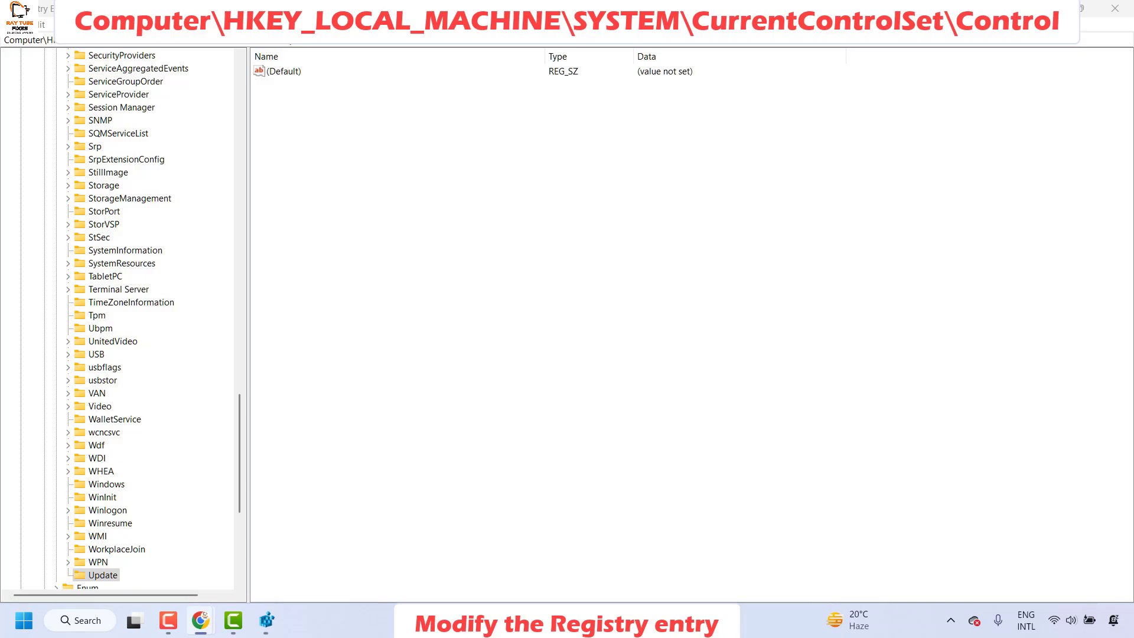
Add a DWORD (32-bit) value named UpdateMode to the Update key.
right_click(287, 124)
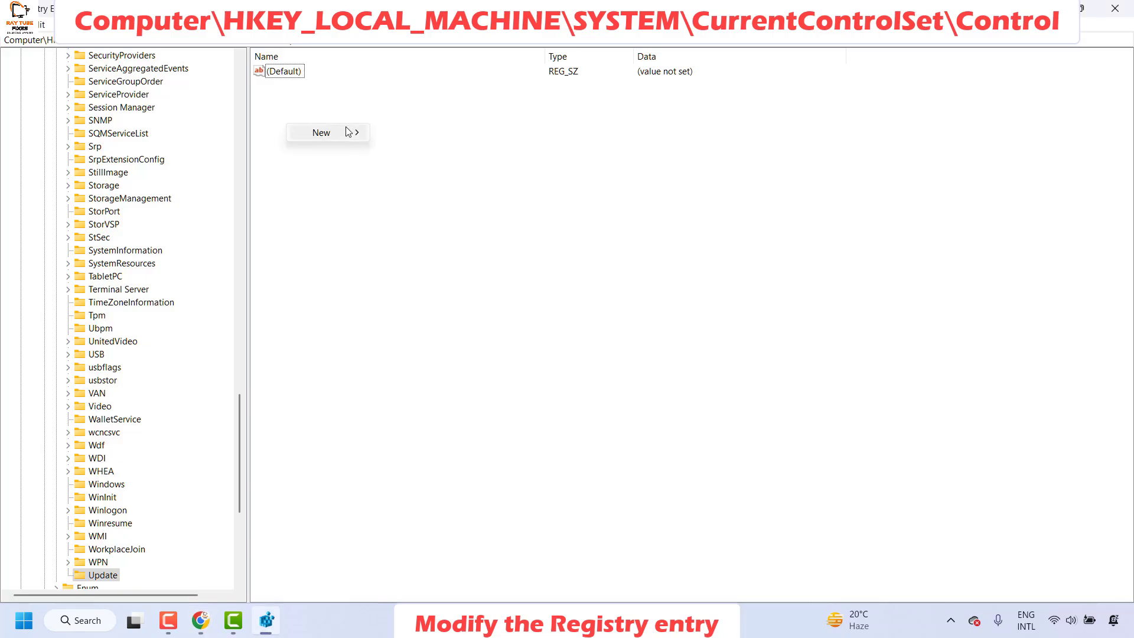
mouse_move(354, 132)
left_click(454, 187)
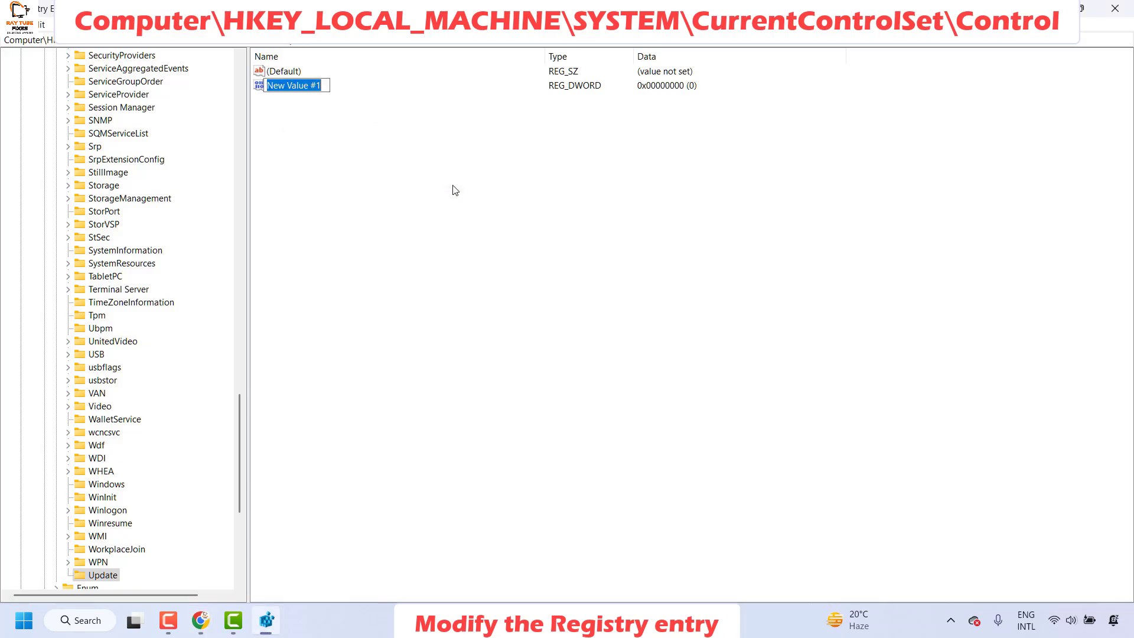
type("UpdateMode")
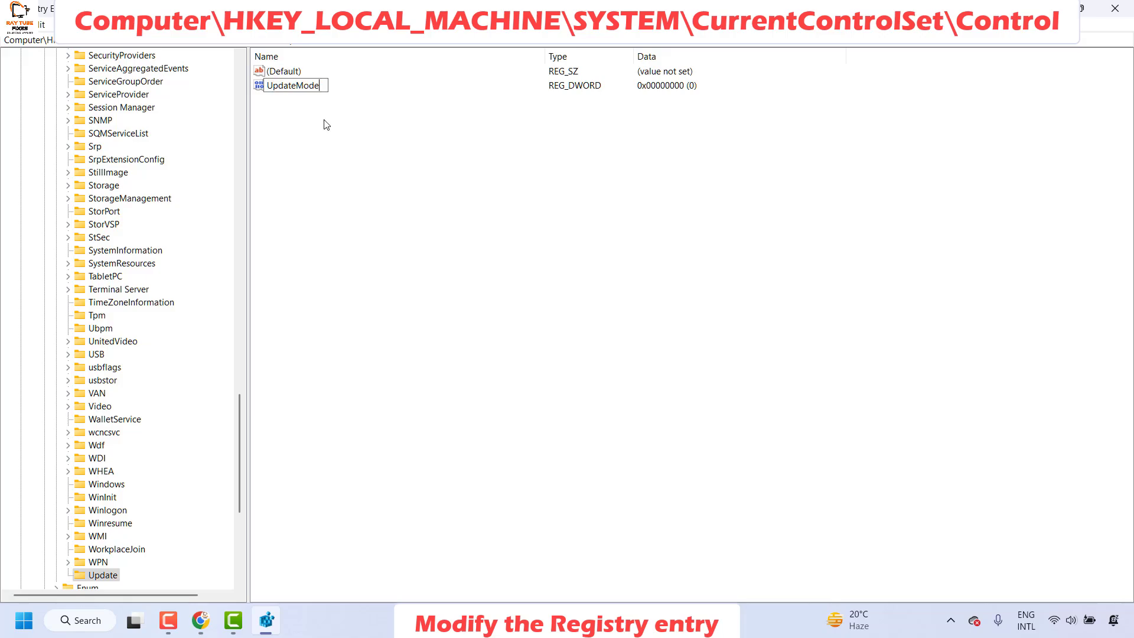
key("Return")
Keep UpdateMode's value data at 0 and close Registry Editor.
right_click(289, 87)
left_click(337, 98)
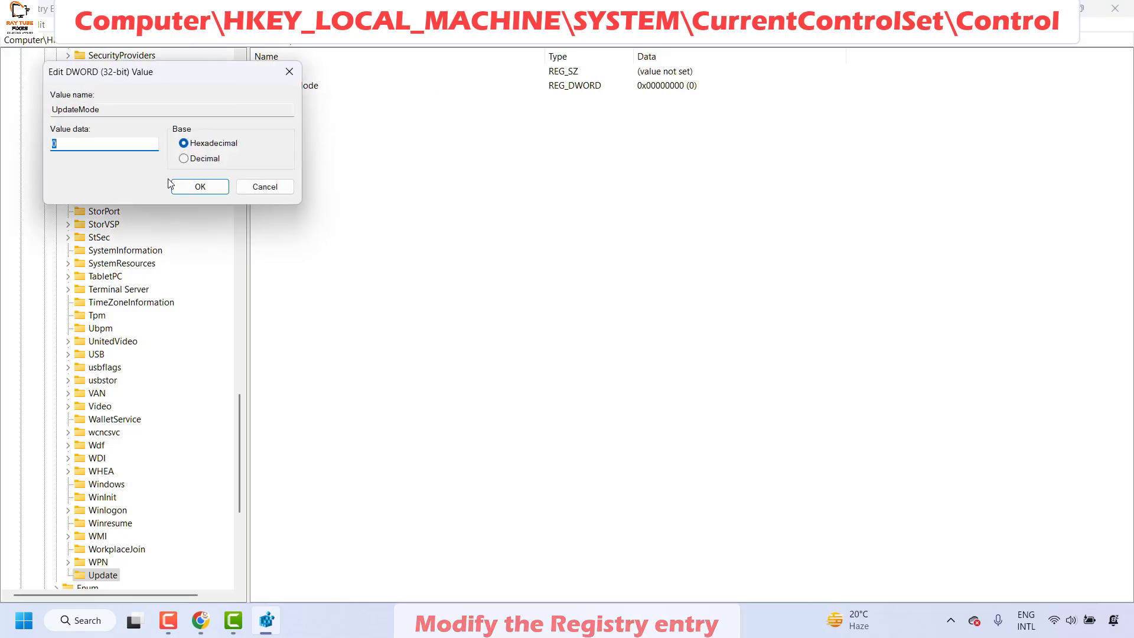
left_click(207, 187)
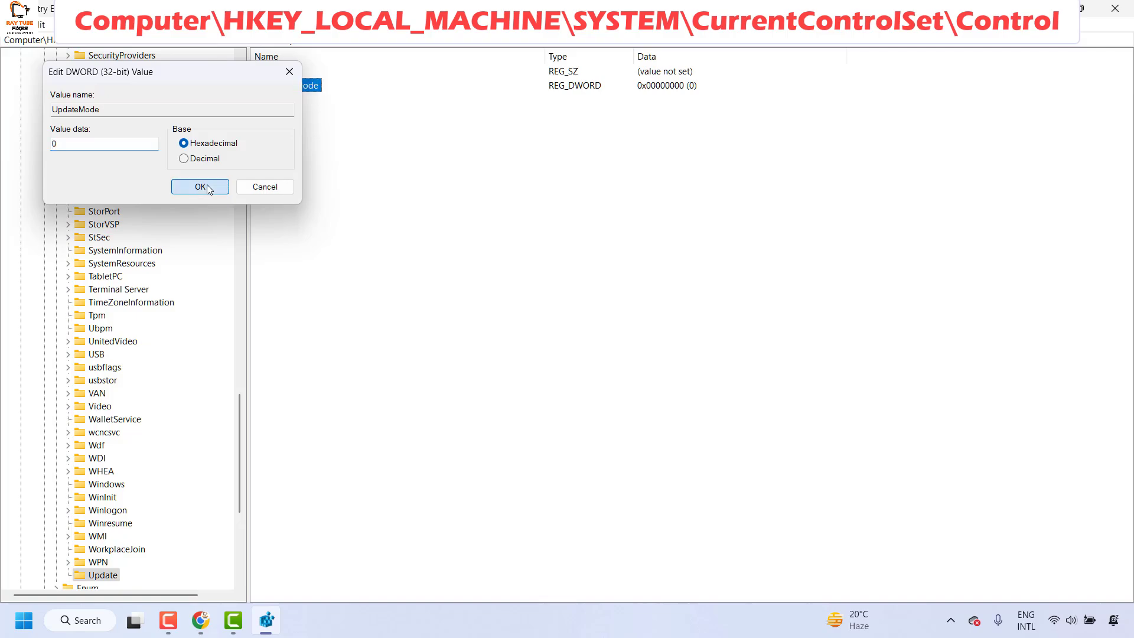
left_click(1108, 10)
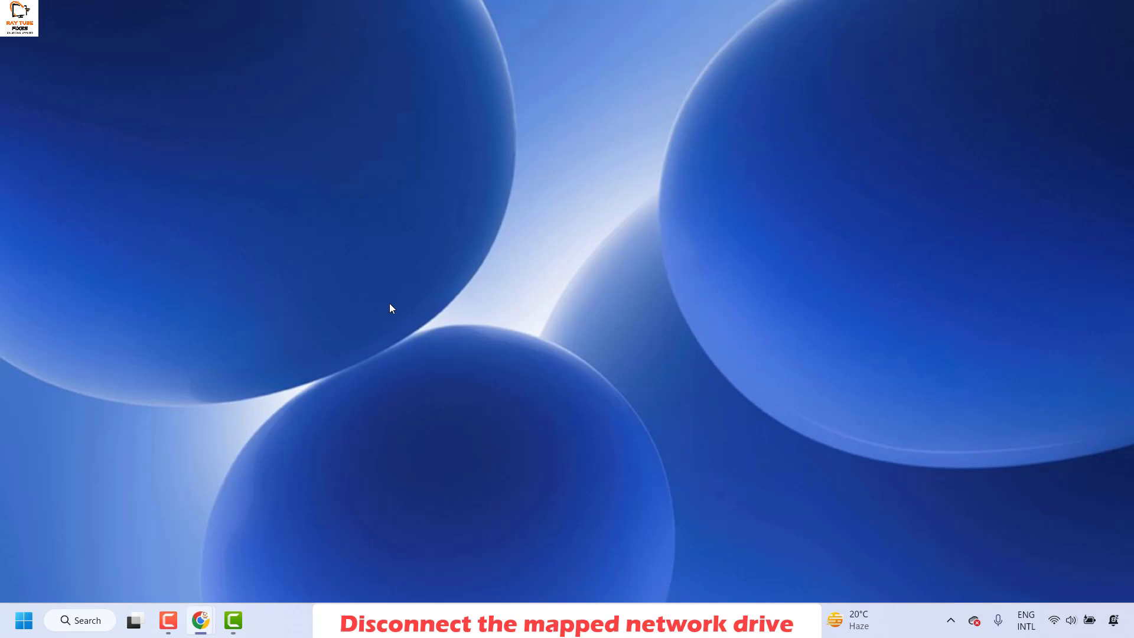
Open File Explorer from the Start menu and view This PC's drives and network location.
right_click(26, 622)
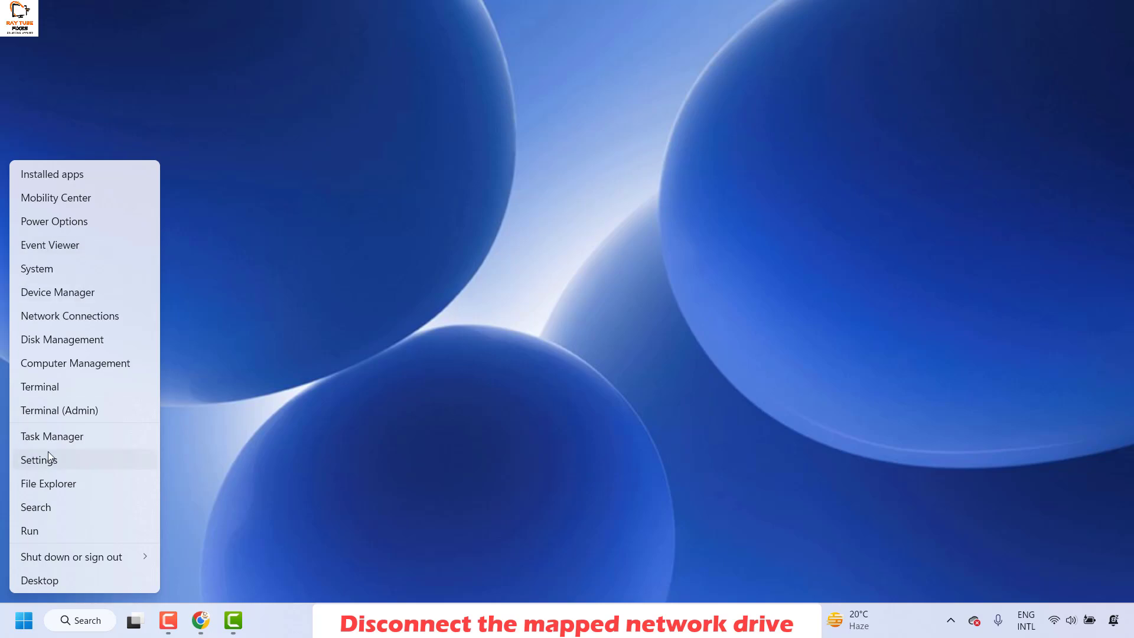
left_click(48, 483)
left_click(74, 472)
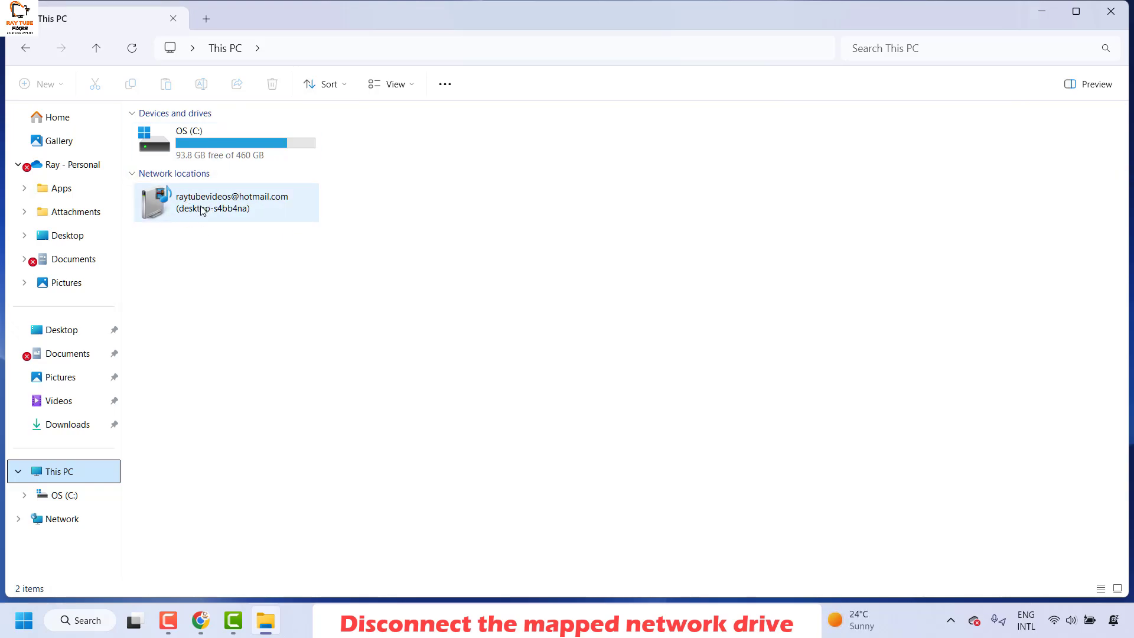
Browse Network and check options for the SONY KD-55X80K and DESKTOP-S4BB4NA devices.
left_click(64, 522)
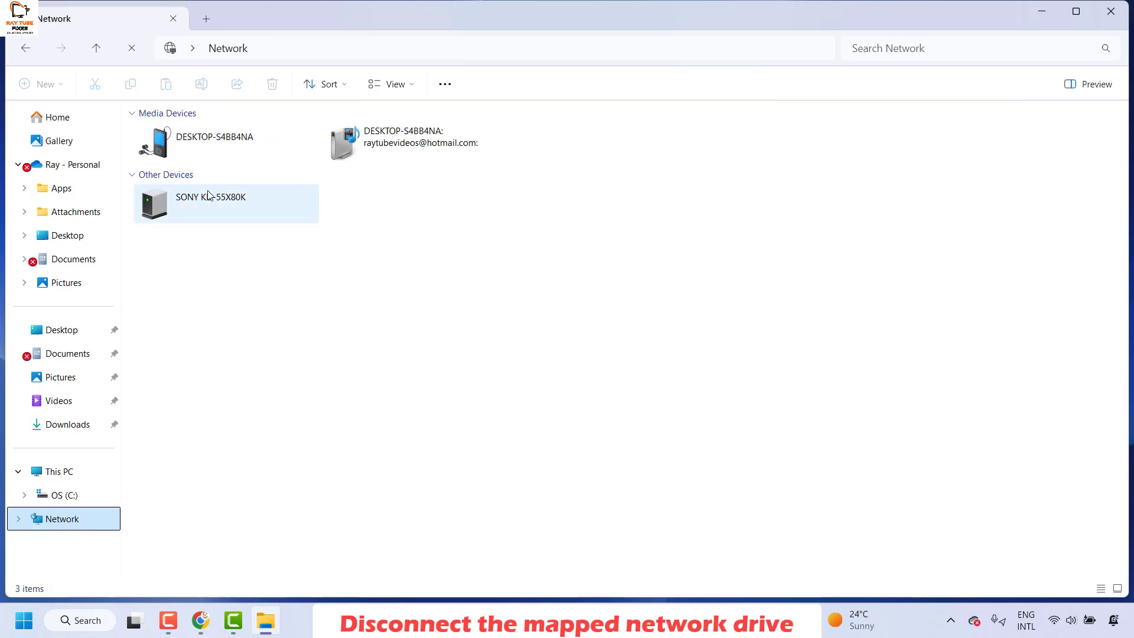
right_click(215, 205)
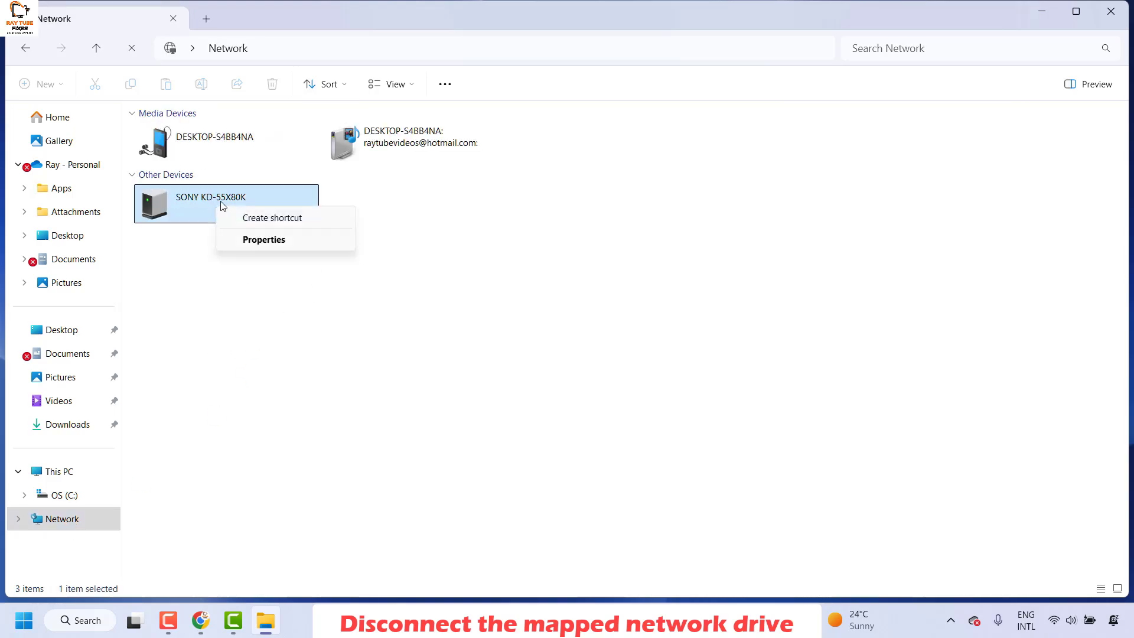
right_click(366, 147)
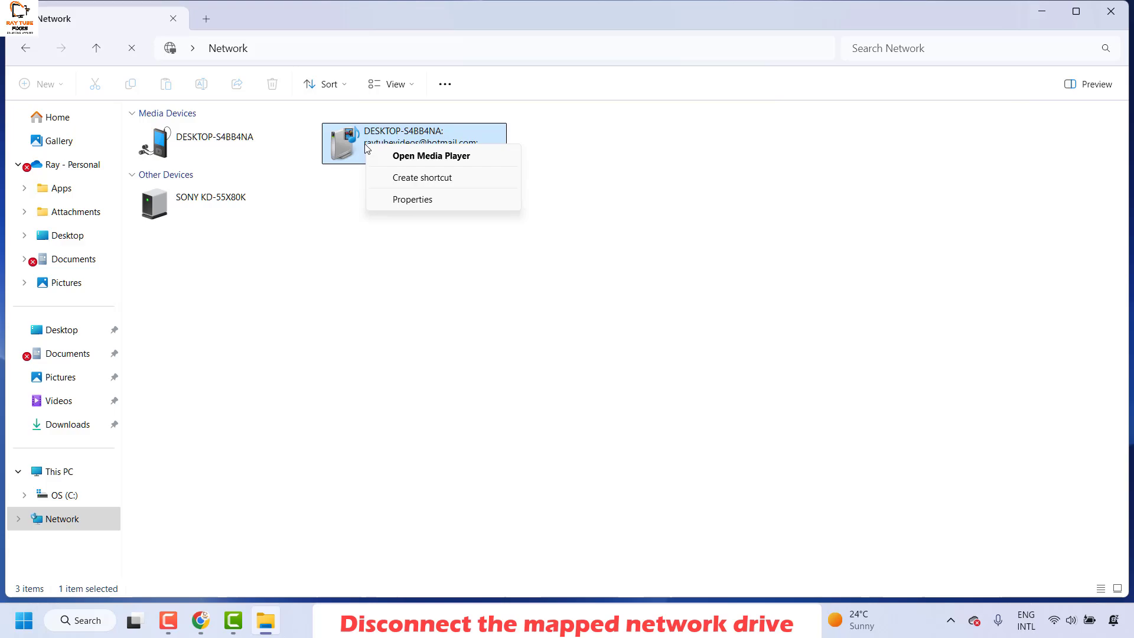
View the full OS (C:) drive options on This PC, dismiss them, and close File Explorer.
left_click(71, 472)
right_click(225, 140)
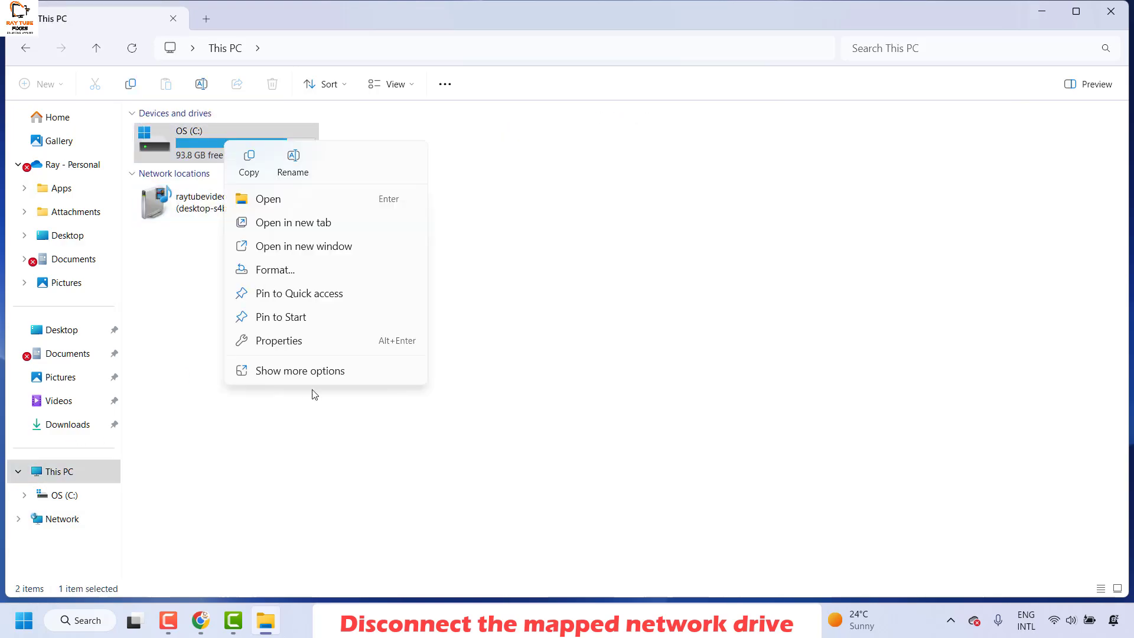
left_click(316, 371)
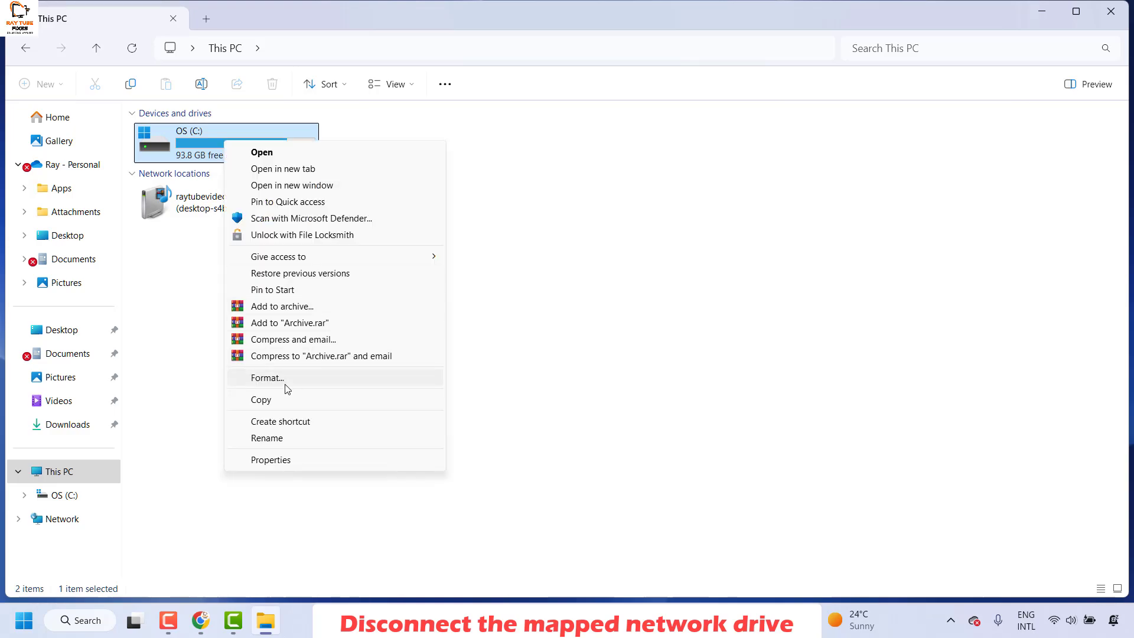
key("Escape")
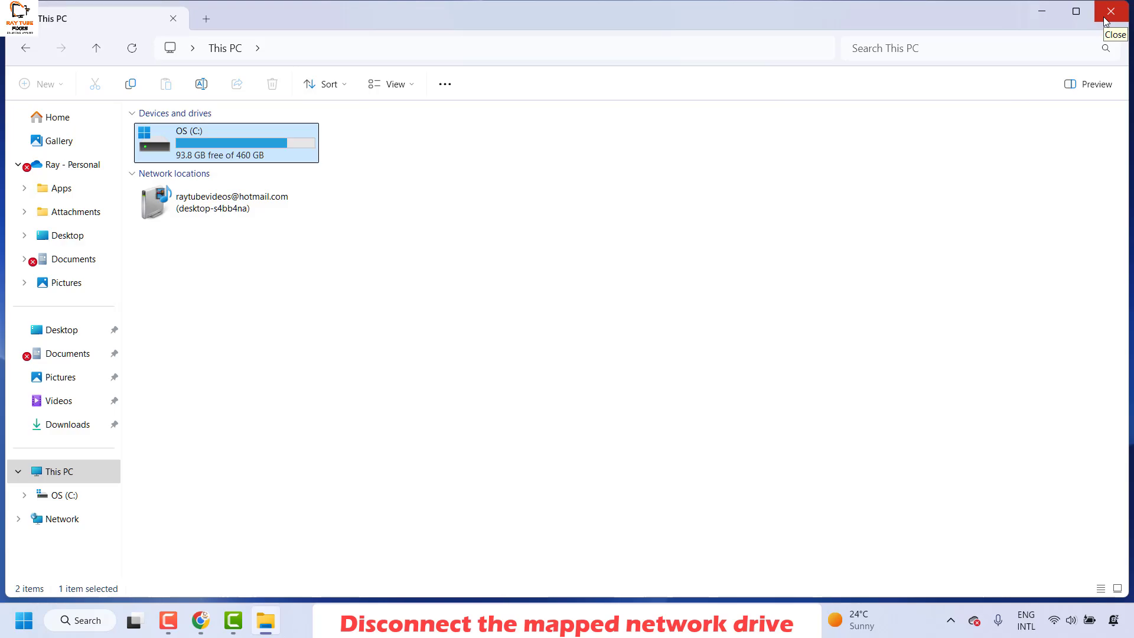
left_click(1104, 19)
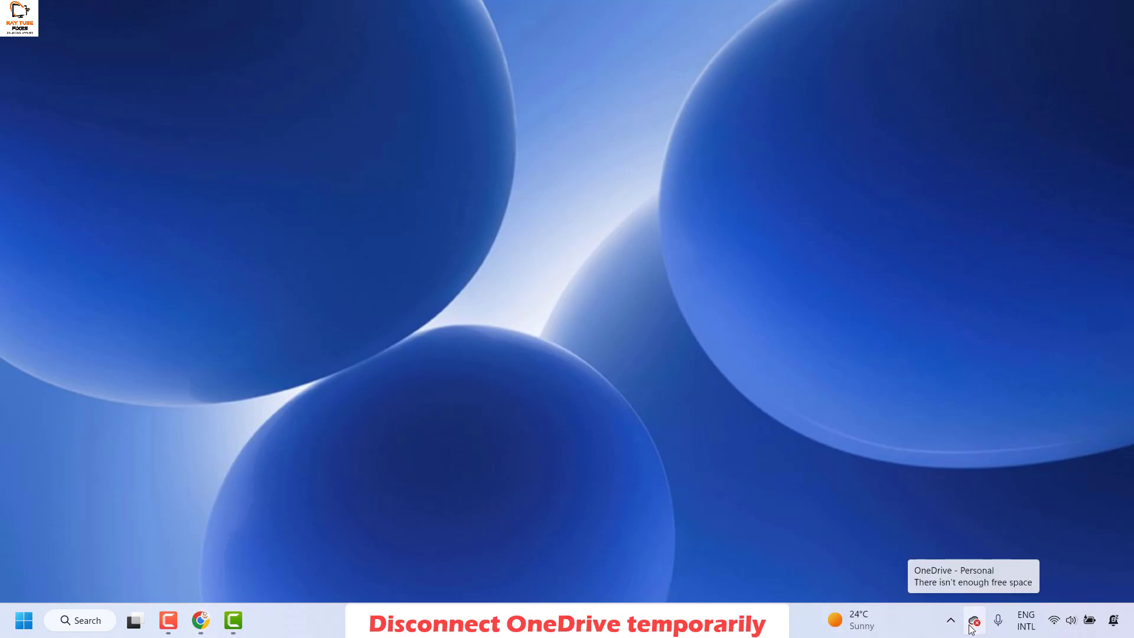
Open OneDrive Settings through the tray icon's gear menu.
left_click(971, 627)
left_click(1082, 137)
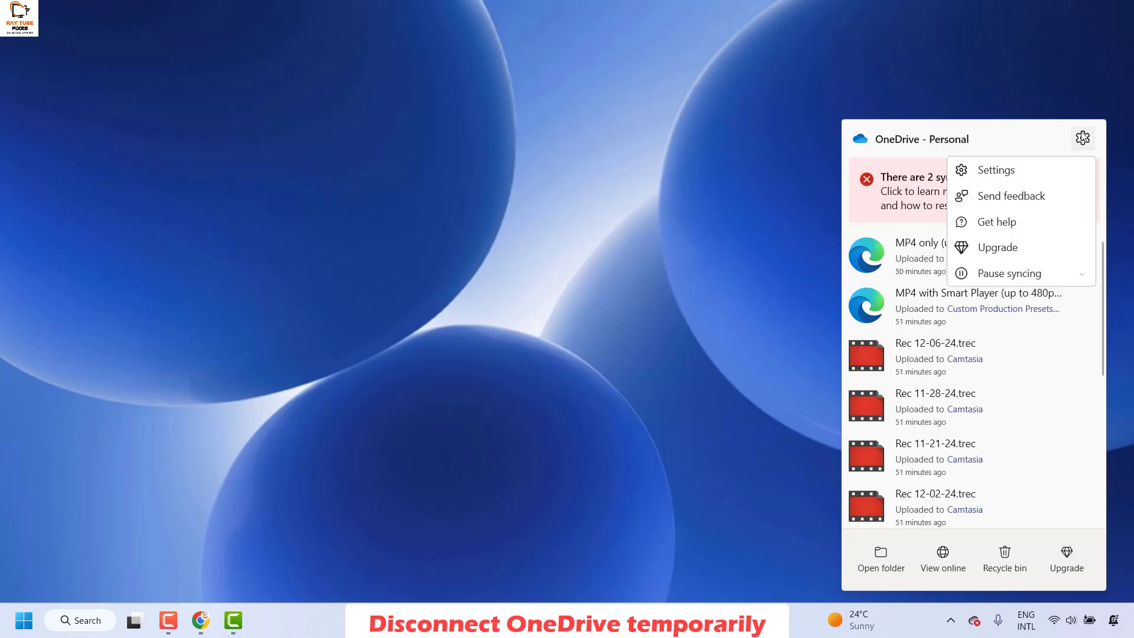
left_click(1015, 171)
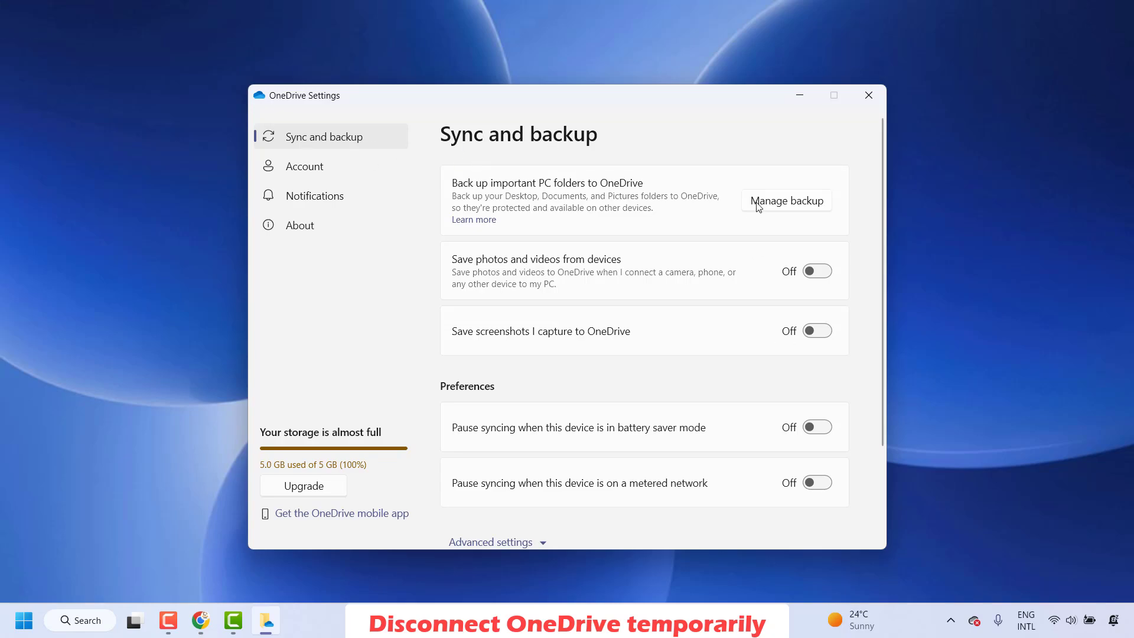
Turn off Documents backup under Manage backup, confirm Stop backup, and close both windows.
left_click(793, 208)
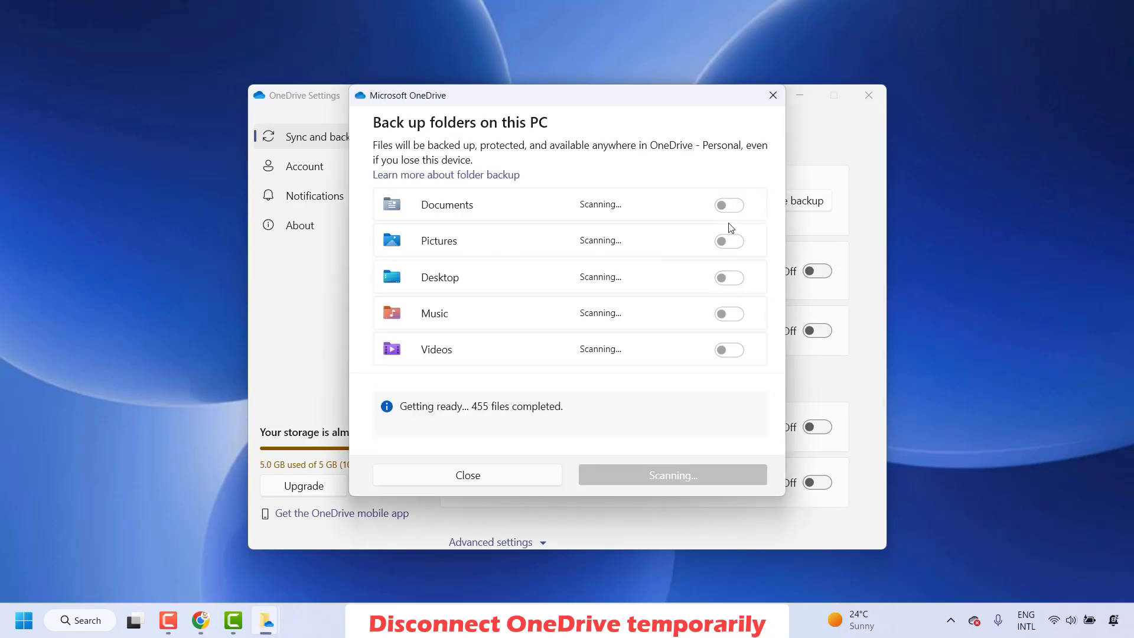
left_click(721, 212)
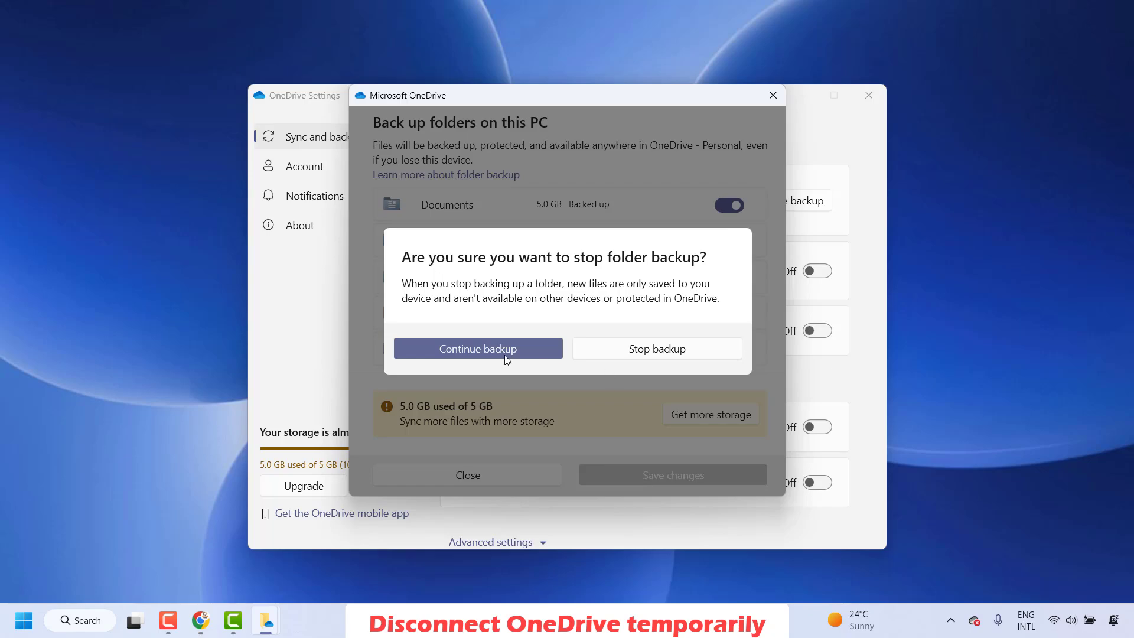
left_click(656, 349)
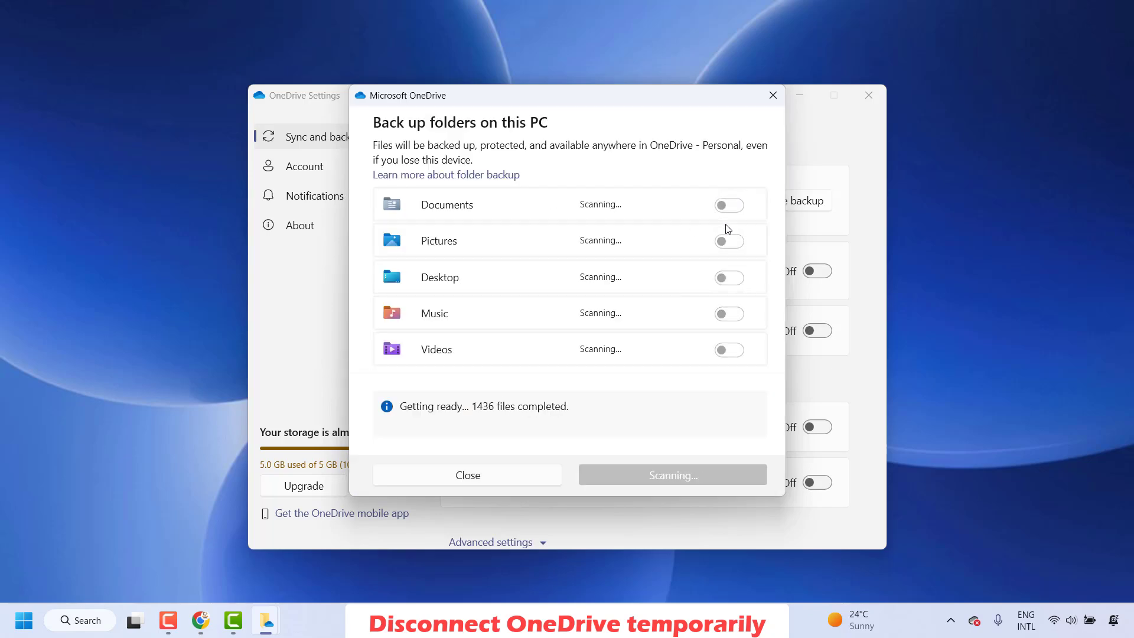
left_click(509, 477)
left_click(867, 96)
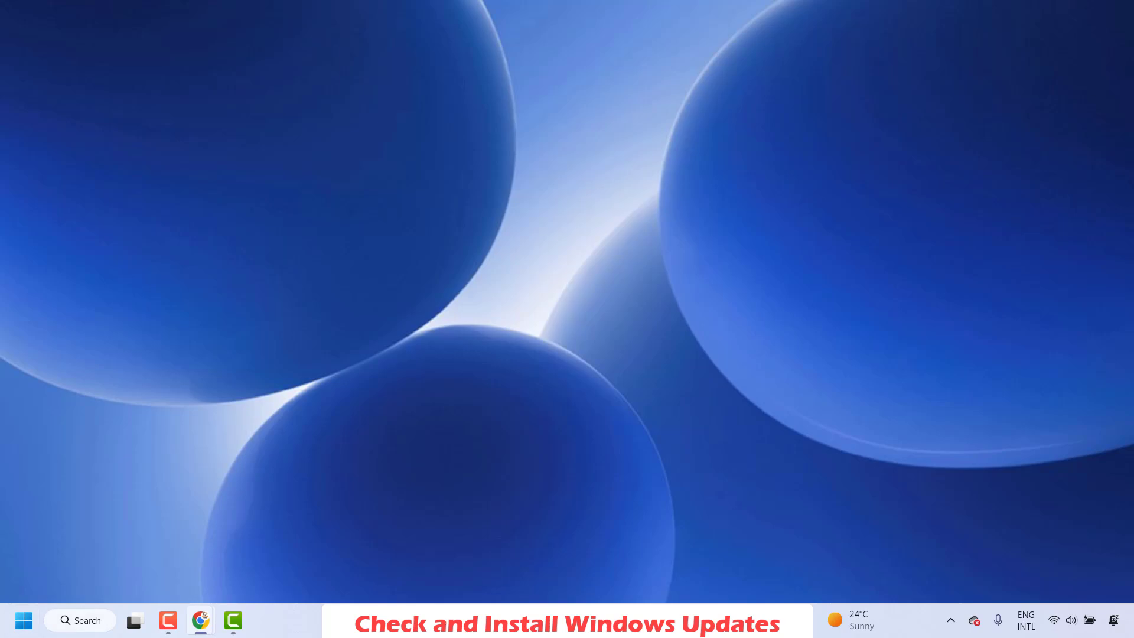
Open Settings from the Start button's right-click menu.
right_click(24, 620)
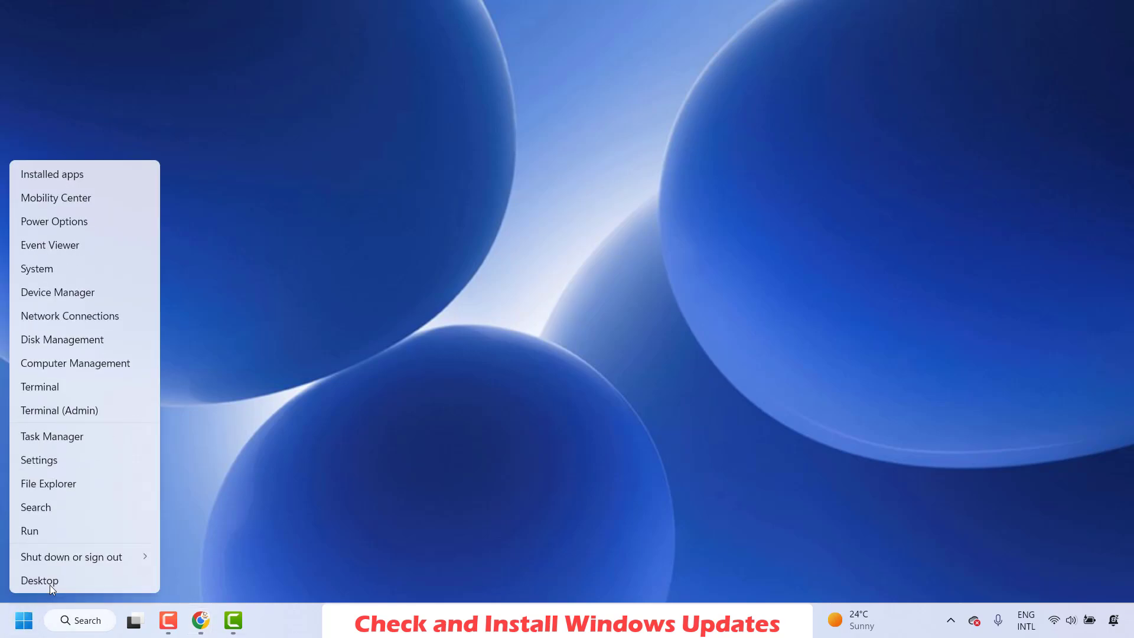
left_click(54, 459)
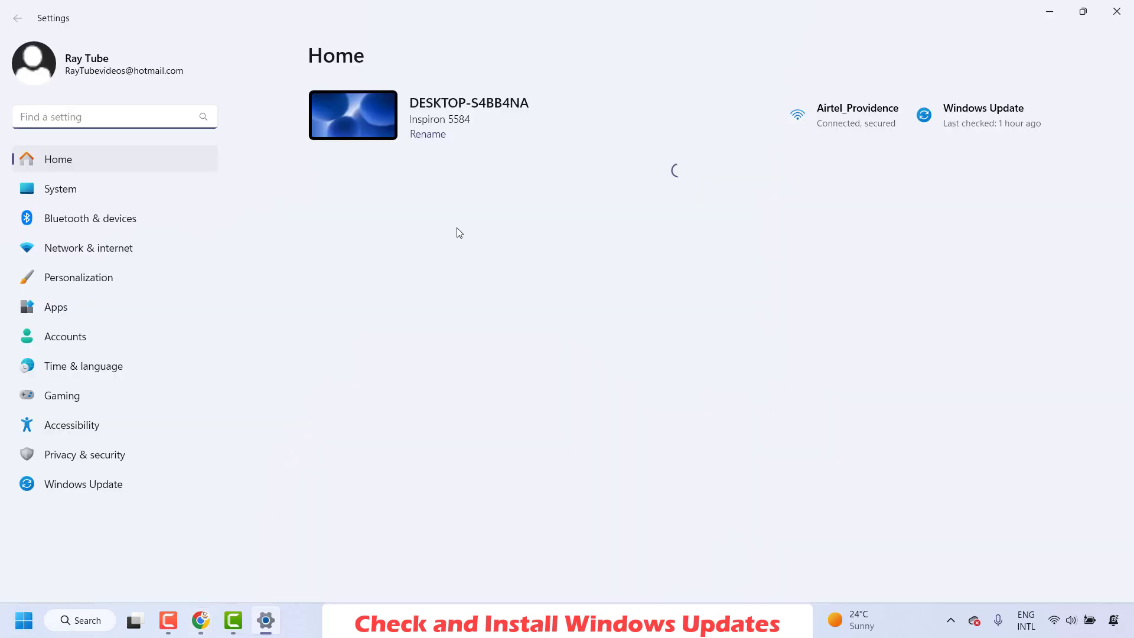
Run Check for updates on the Windows Update page, then close Settings.
left_click(53, 490)
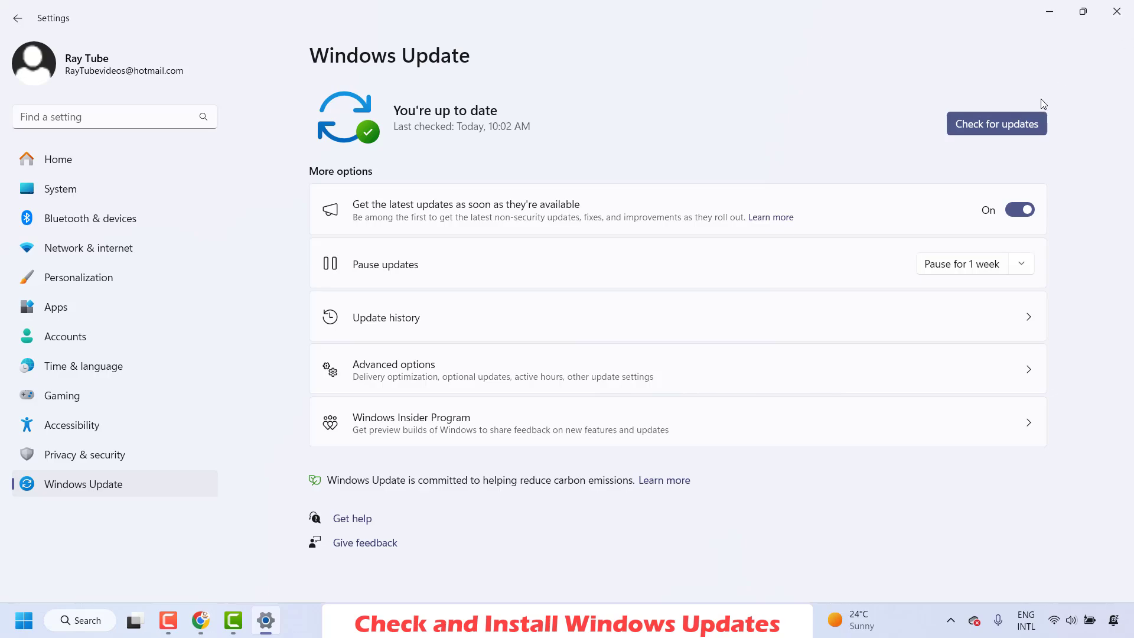
left_click(984, 125)
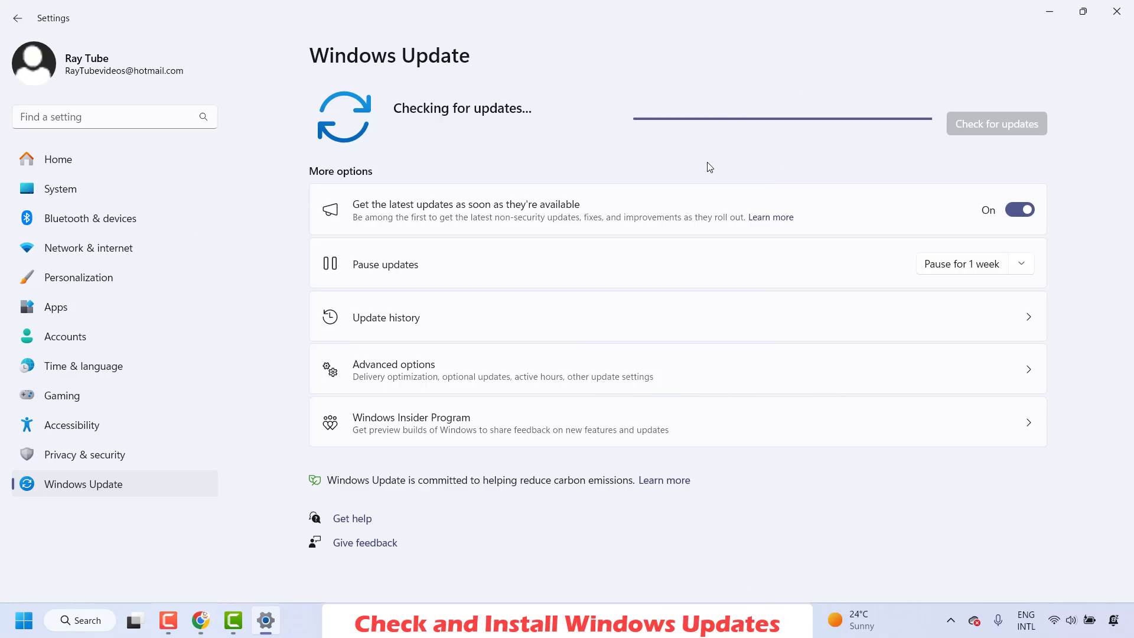
left_click(1116, 12)
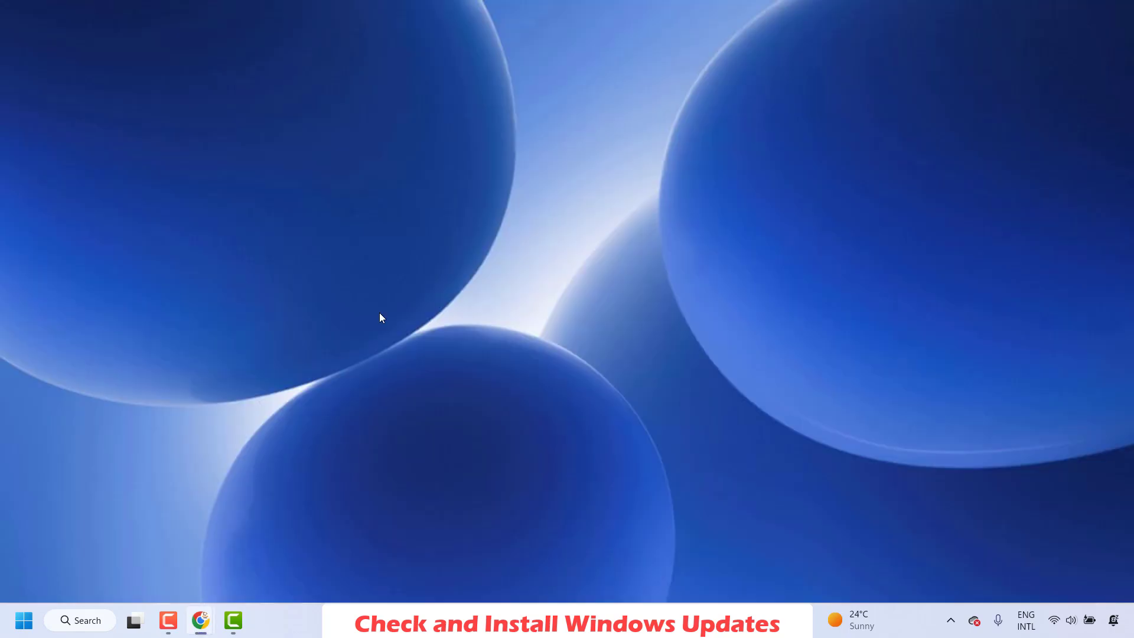